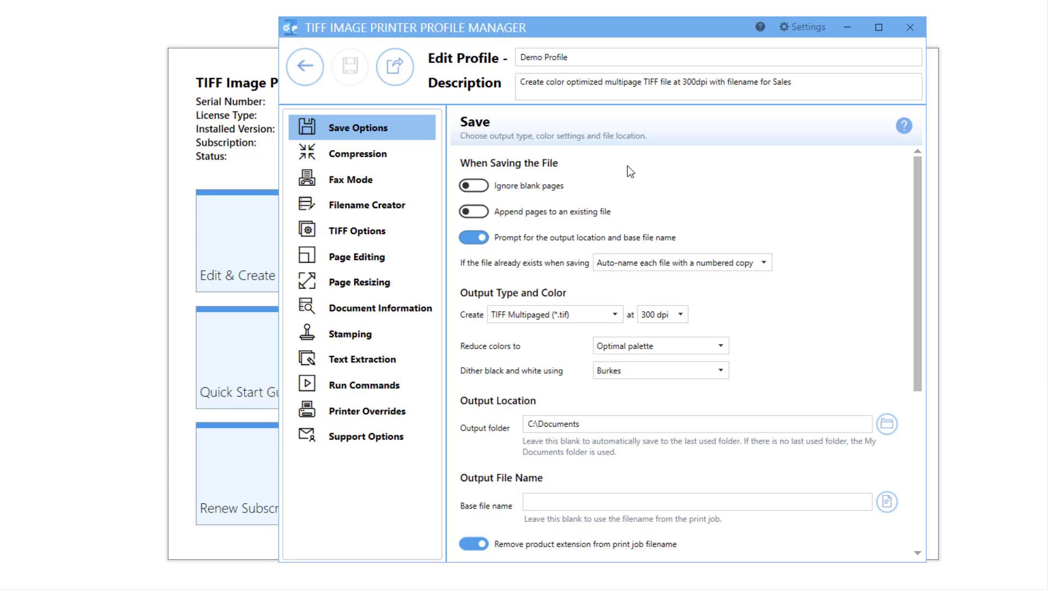
Open the Demo Profile's Filename Creator and review the Output Location and Output File Name parts
{"action": "left_click", "coordinate": [415, 201]}
{"action": "scroll", "coordinate": [767, 377], "scroll_direction": "down", "scroll_amount": 1}
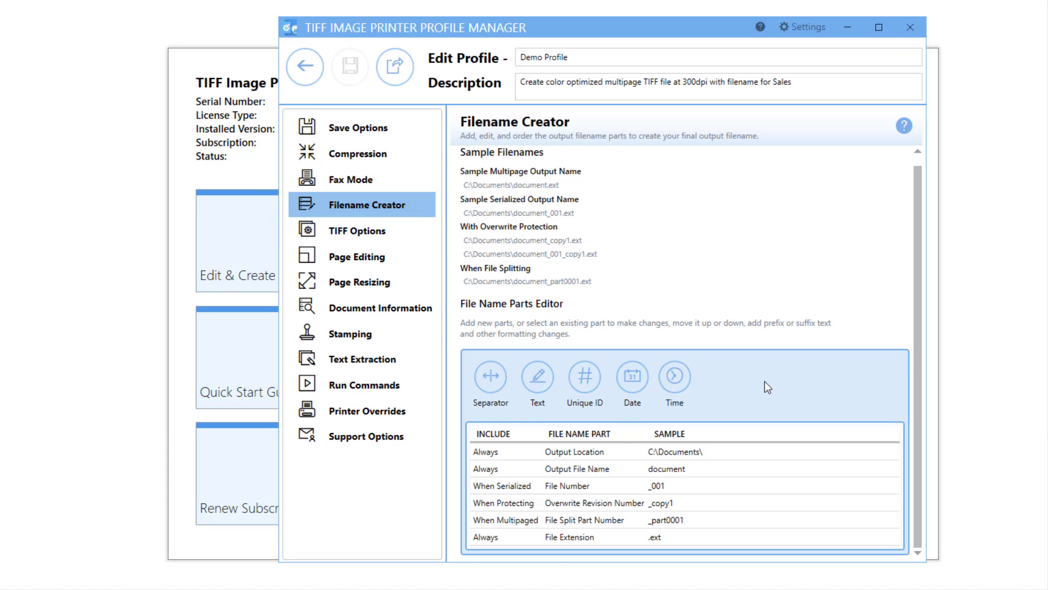
{"action": "left_click", "coordinate": [733, 451]}
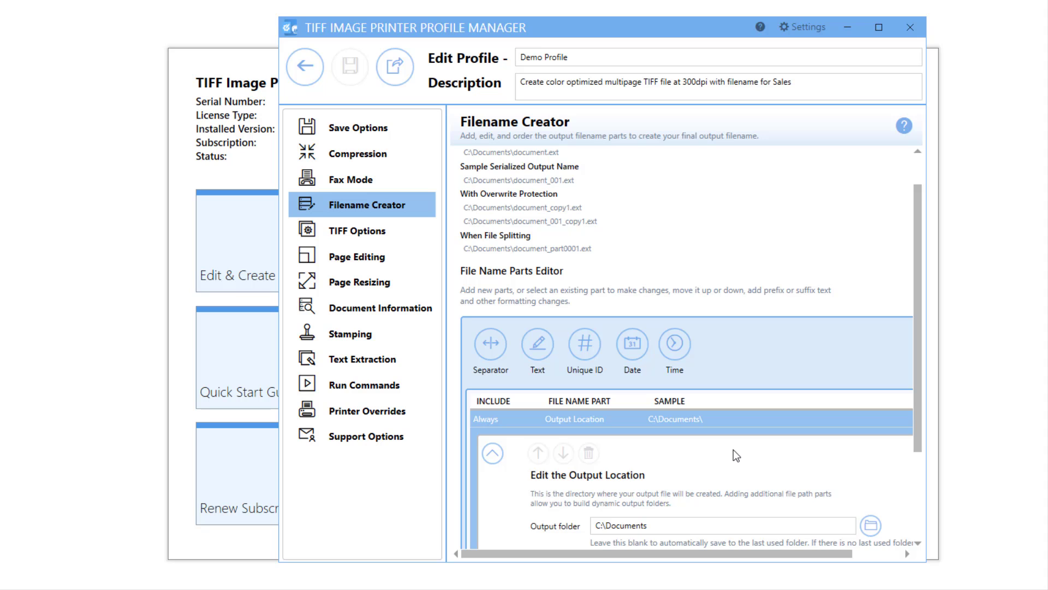
{"action": "scroll", "coordinate": [732, 450], "scroll_direction": "down", "scroll_amount": 3}
{"action": "left_click", "coordinate": [682, 506]}
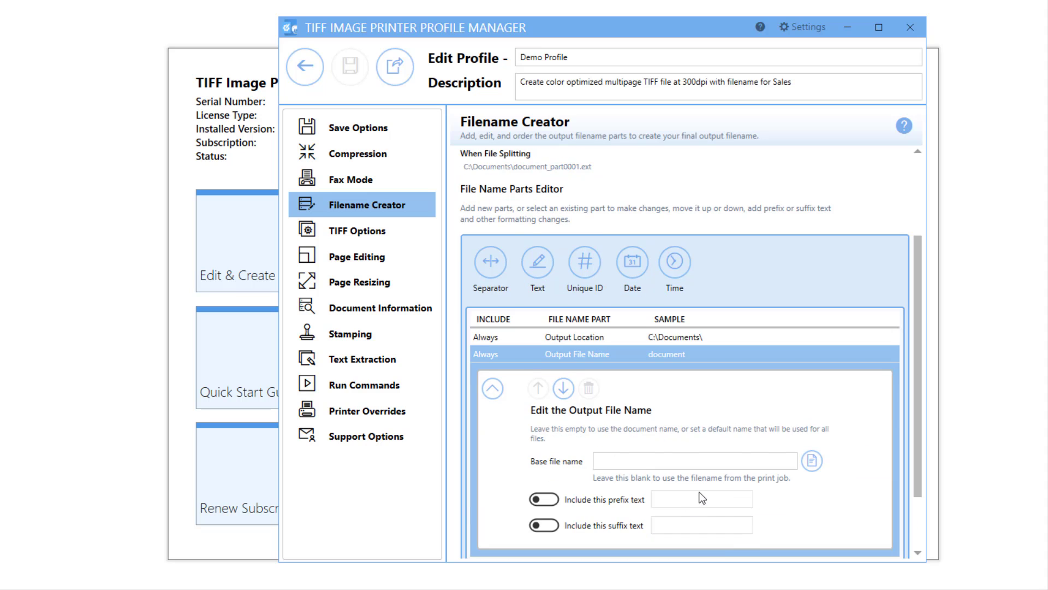
{"action": "scroll", "coordinate": [726, 312], "scroll_direction": "down", "scroll_amount": 2}
{"action": "left_click", "coordinate": [588, 307]}
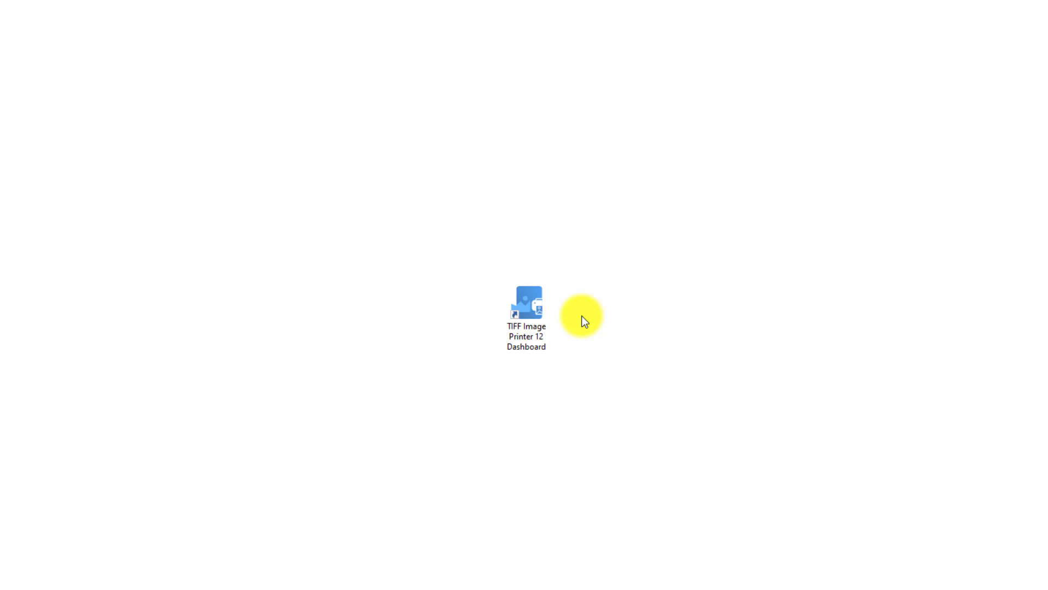
Launch the TIFF Image Printer 12 Dashboard and open the manager for editing and creating profiles
{"action": "left_click", "coordinate": [544, 309]}
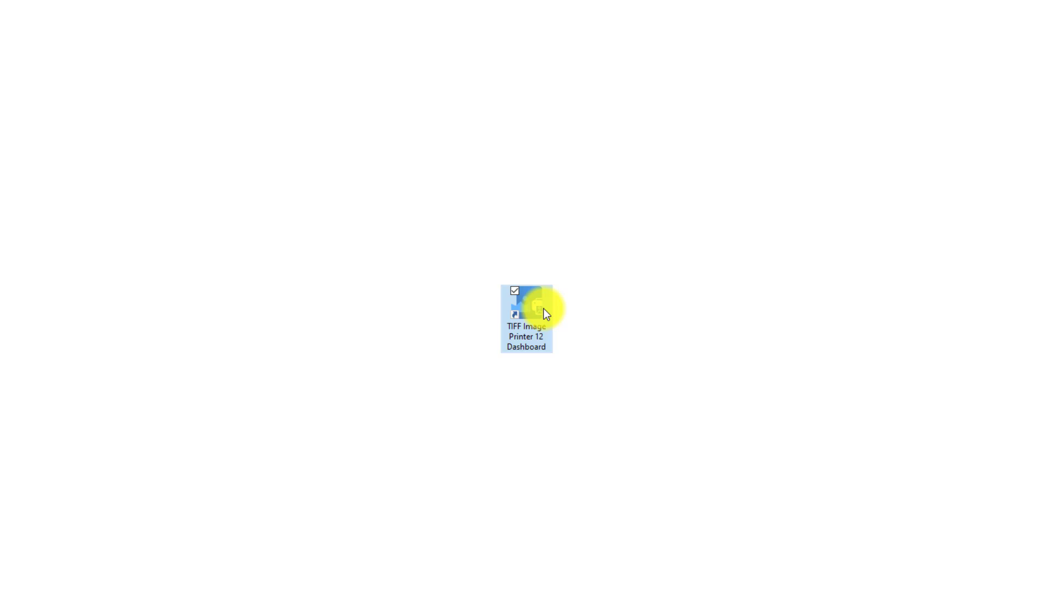
{"action": "double_click", "coordinate": [544, 309]}
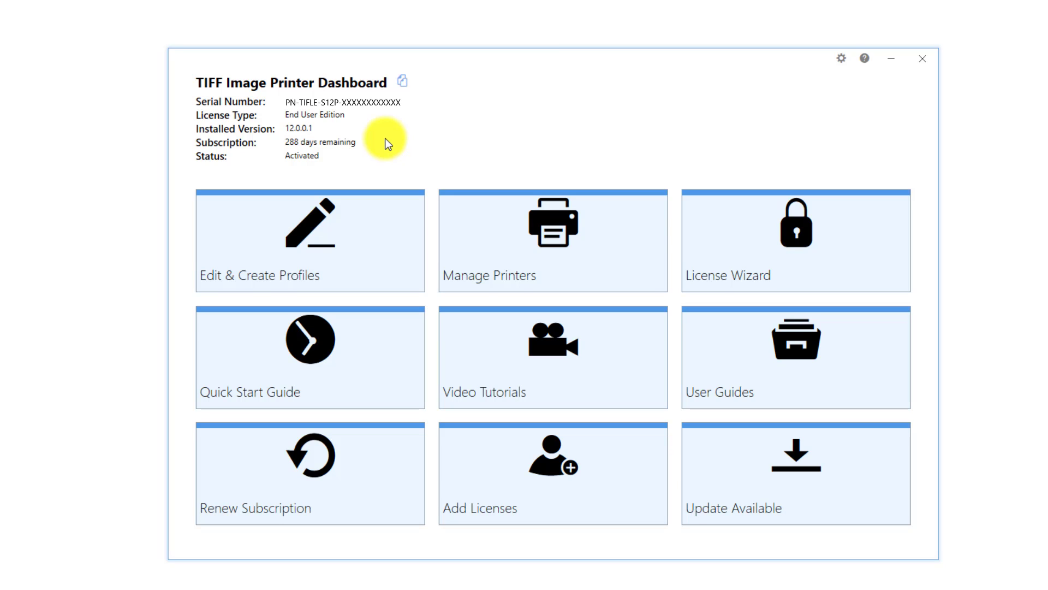
{"action": "left_click", "coordinate": [369, 219]}
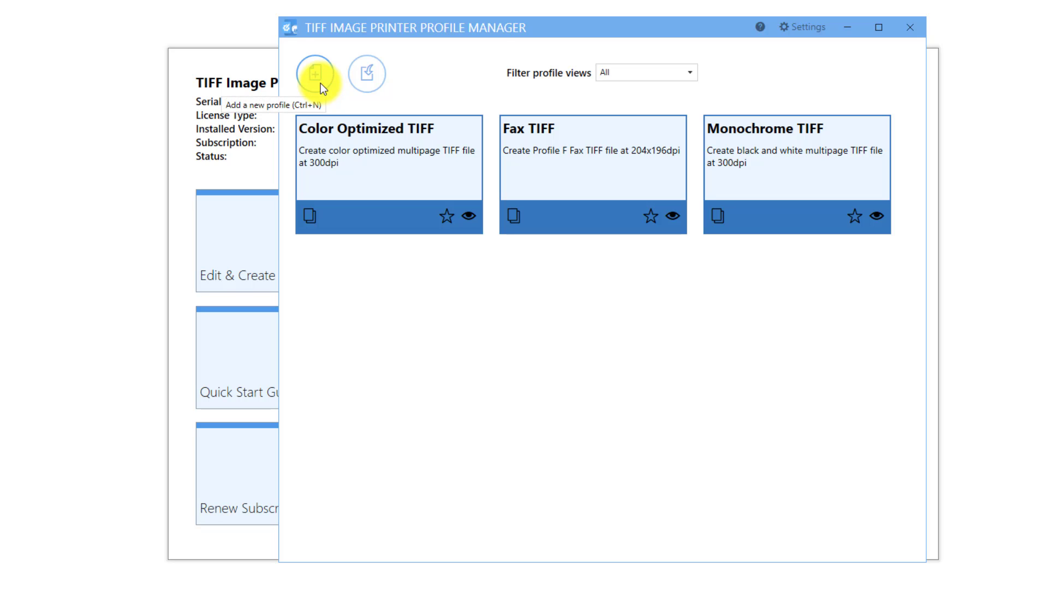
Duplicate the Color Optimized TIFF profile and name the copy "Demo Profile"
{"action": "left_click", "coordinate": [312, 211]}
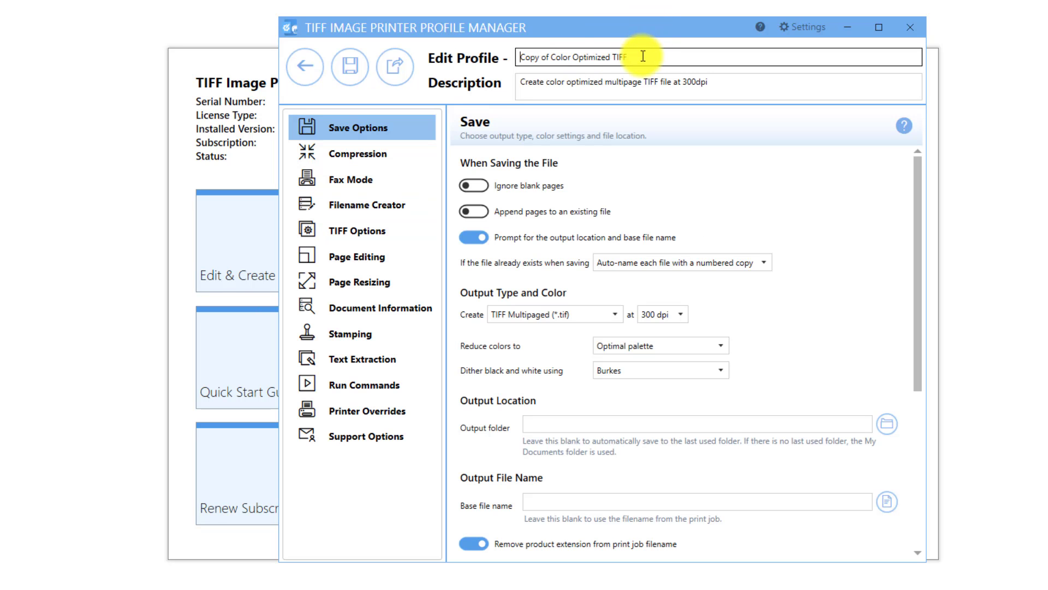
{"action": "left_click_drag", "start_coordinate": [639, 55], "coordinate": [483, 47]}
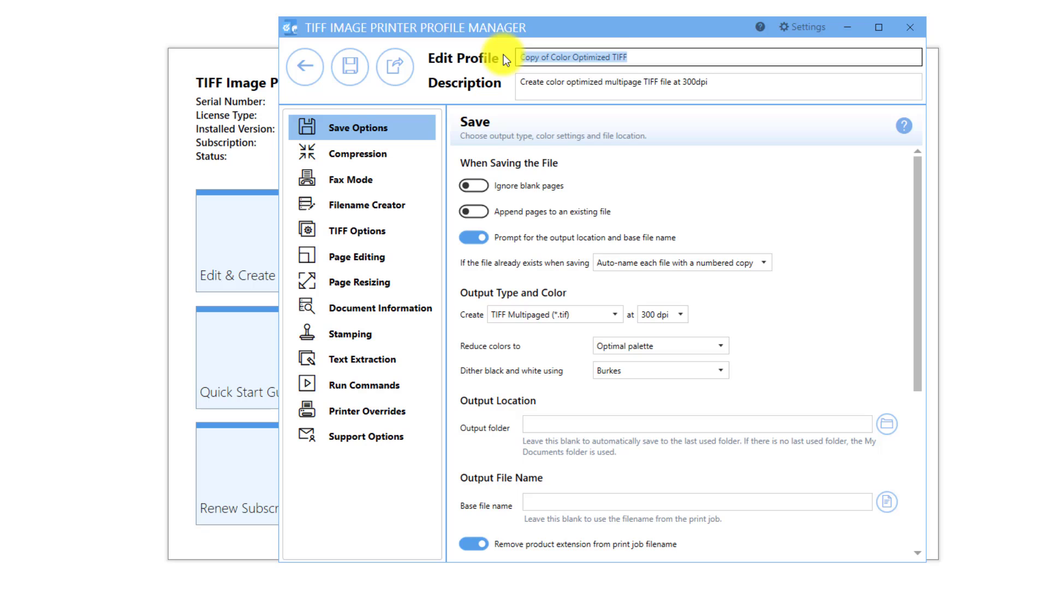
{"action": "type", "text": "Demo Profile"}
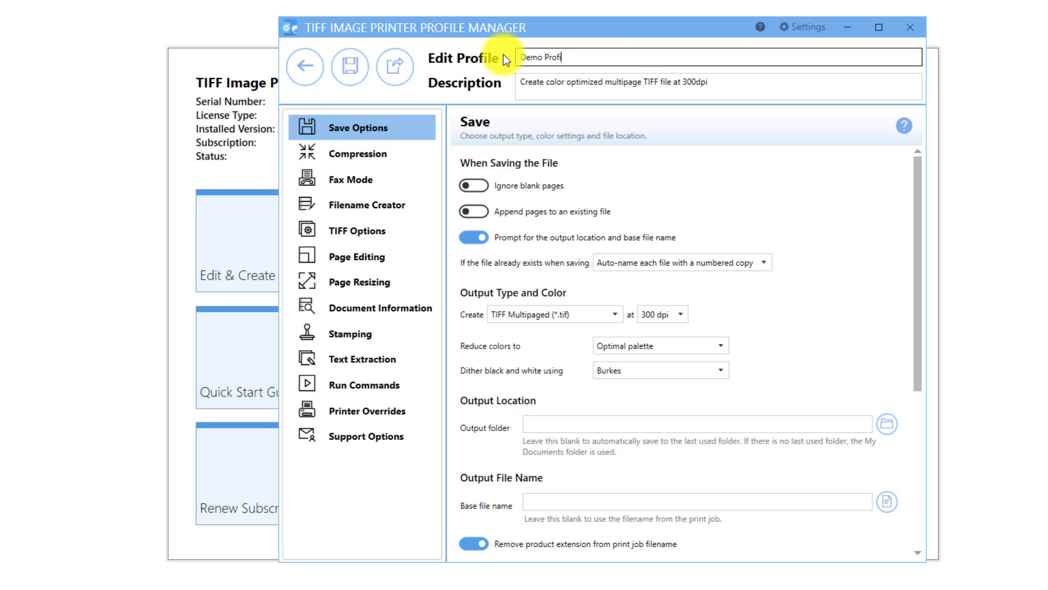
Append "with filename for Sales" to the end of the profile's description
{"action": "left_click", "coordinate": [716, 79]}
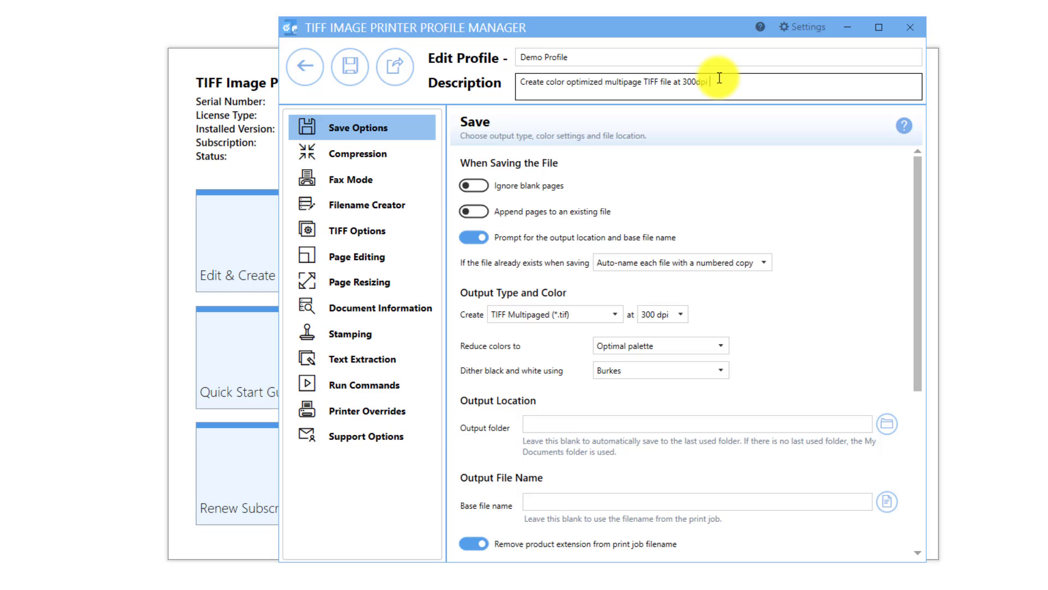
{"action": "type", "text": "with filename for Sales"}
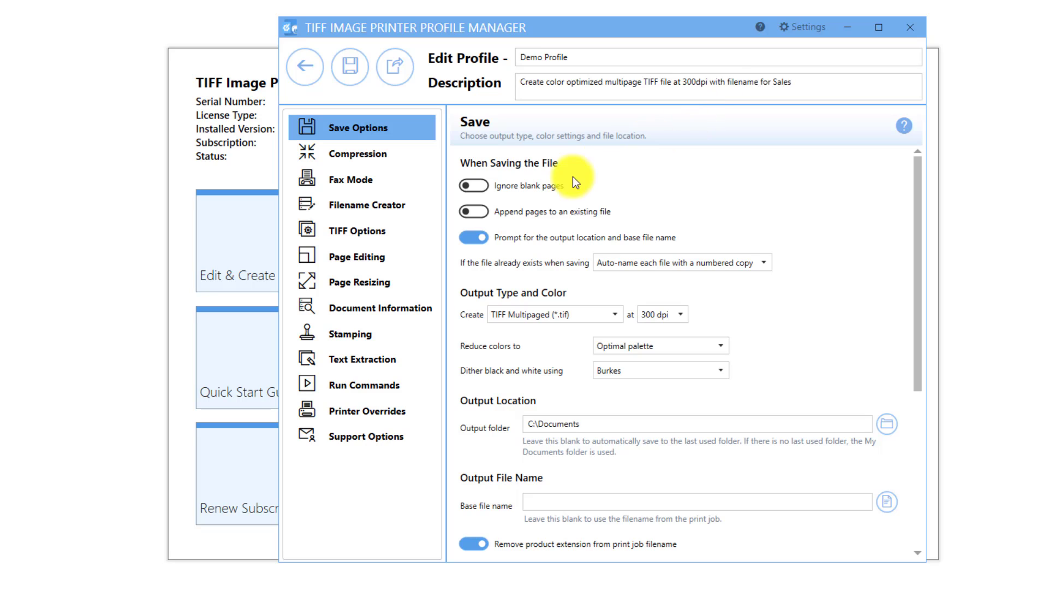
Switch the prompt for the output location and base file name off and back on
{"action": "left_click", "coordinate": [472, 240]}
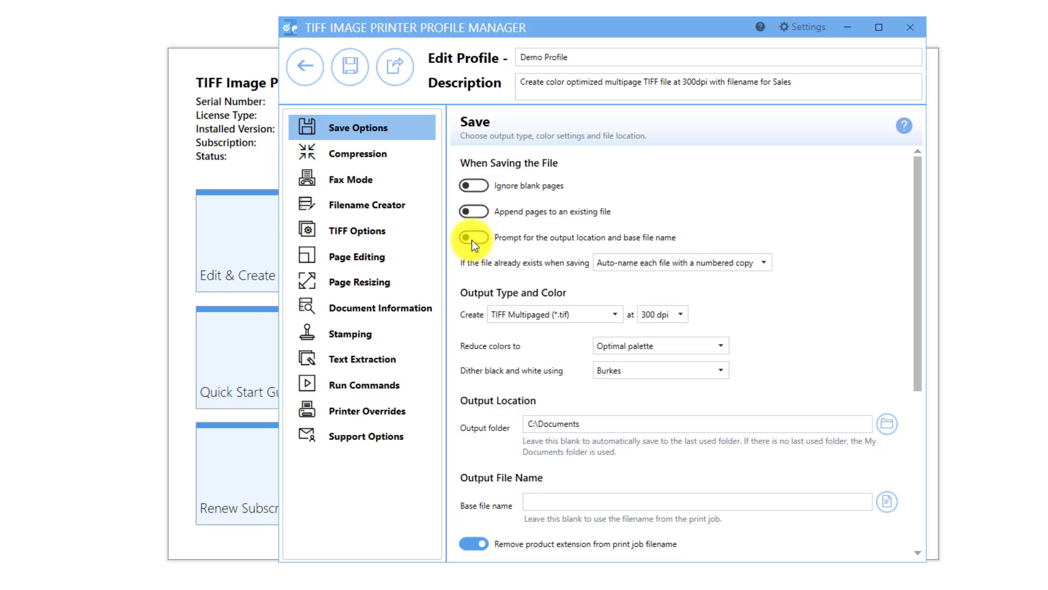
{"action": "left_click", "coordinate": [472, 240]}
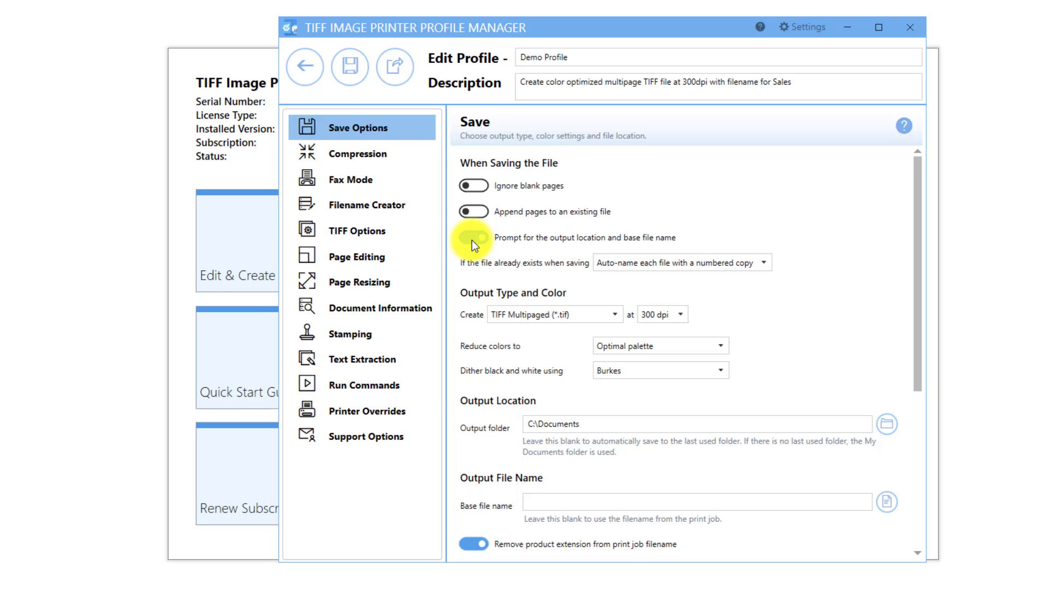
In the Filename Creator, set the Output Location part's output folder to C:\Sales
{"action": "left_click", "coordinate": [425, 205]}
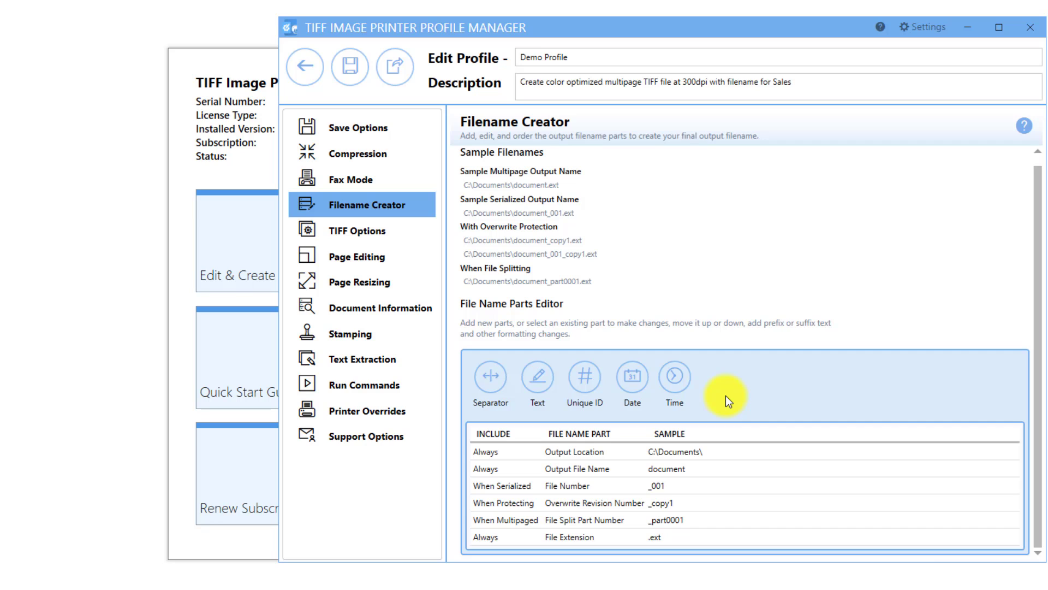
{"action": "left_click", "coordinate": [715, 451]}
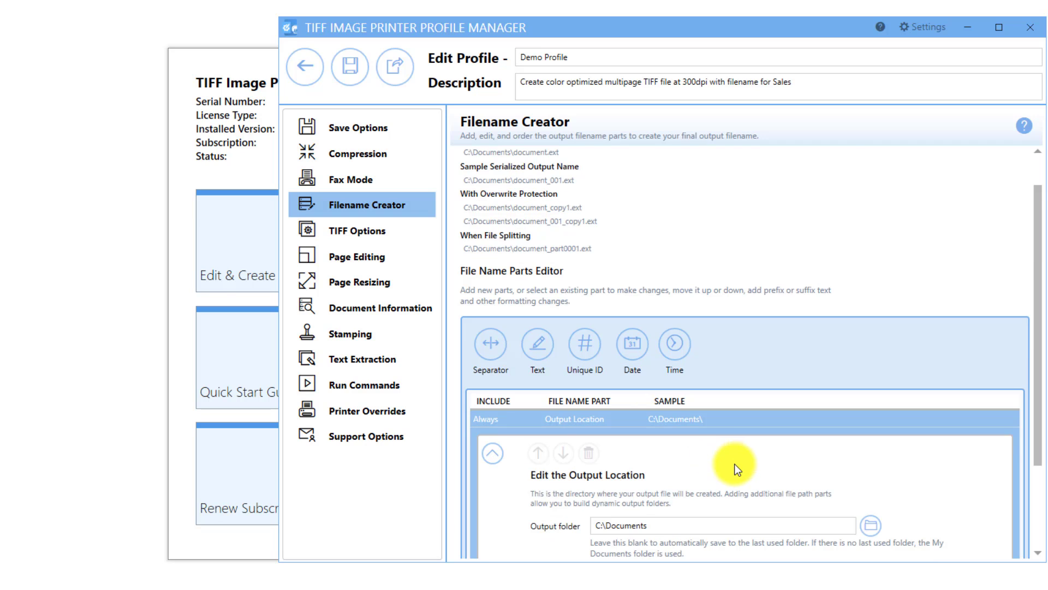
{"action": "scroll", "coordinate": [734, 463], "scroll_direction": "down", "scroll_amount": 5}
{"action": "left_click", "coordinate": [713, 404]}
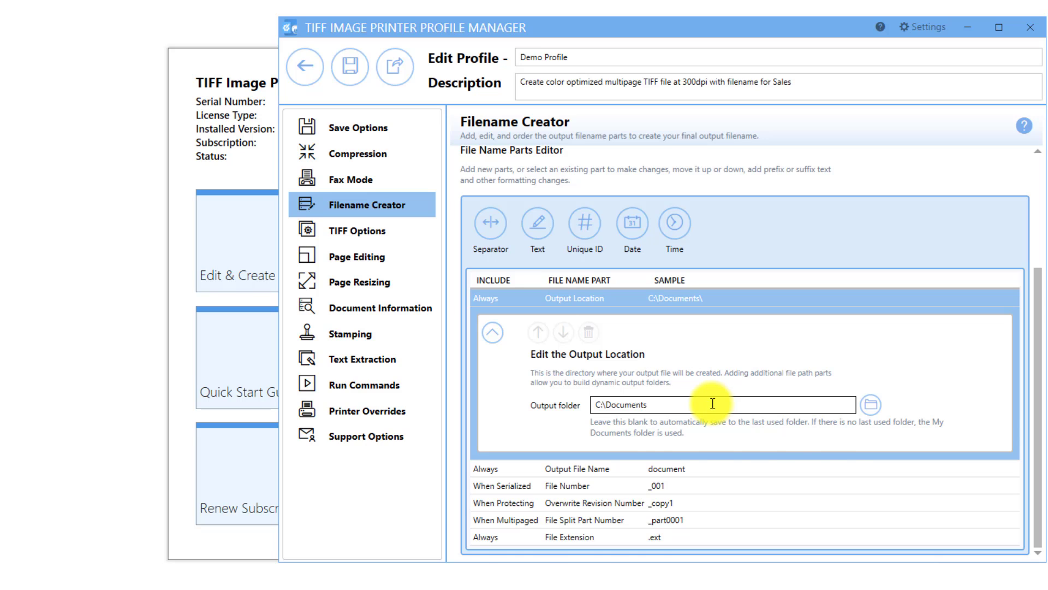
{"action": "key", "text": "BackSpace"}
{"action": "key", "text": "BackSpace"}
{"action": "key", "text": "BackSpace"}
{"action": "key", "text": "BackSpace"}
{"action": "key", "text": "BackSpace"}
{"action": "key", "text": "BackSpace"}
{"action": "key", "text": "BackSpace"}
{"action": "key", "text": "BackSpace"}
{"action": "key", "text": "BackSpace"}
{"action": "type", "text": "S"}
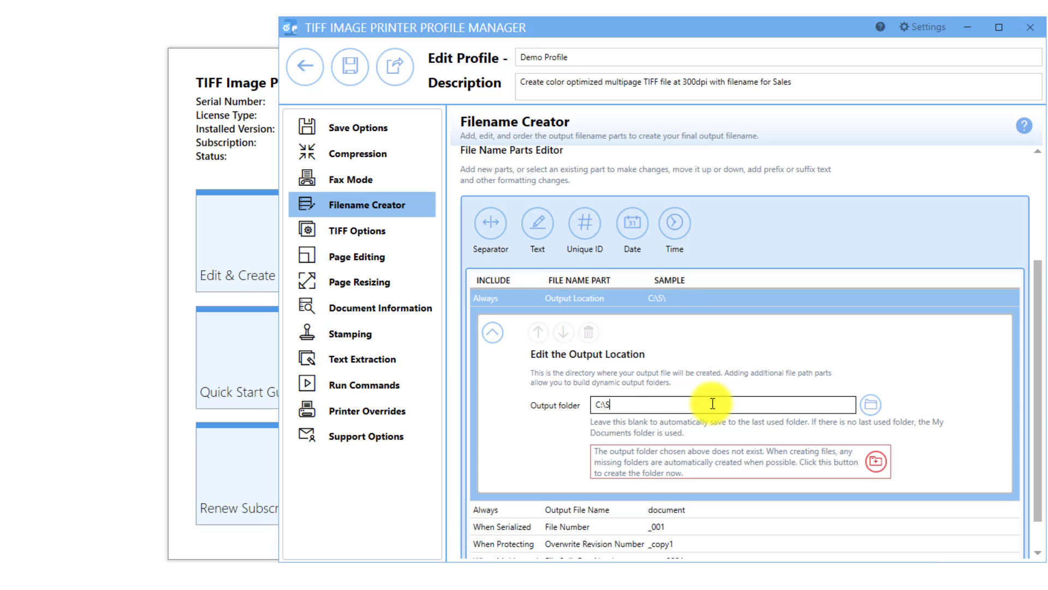
{"action": "type", "text": "ales"}
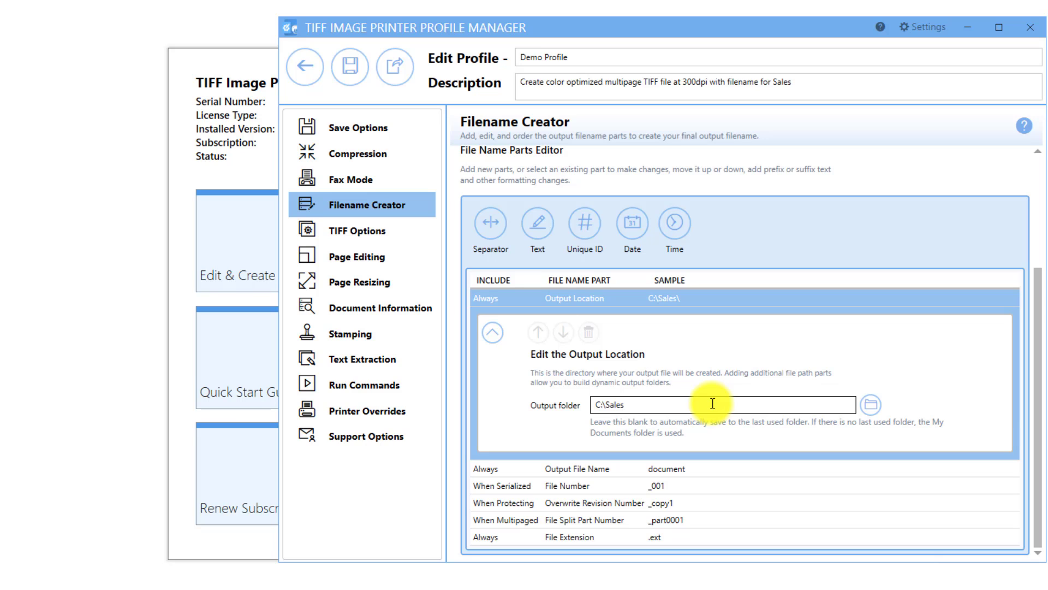
Set the base file name of the Output File Name part to "invoices"
{"action": "left_click", "coordinate": [696, 471]}
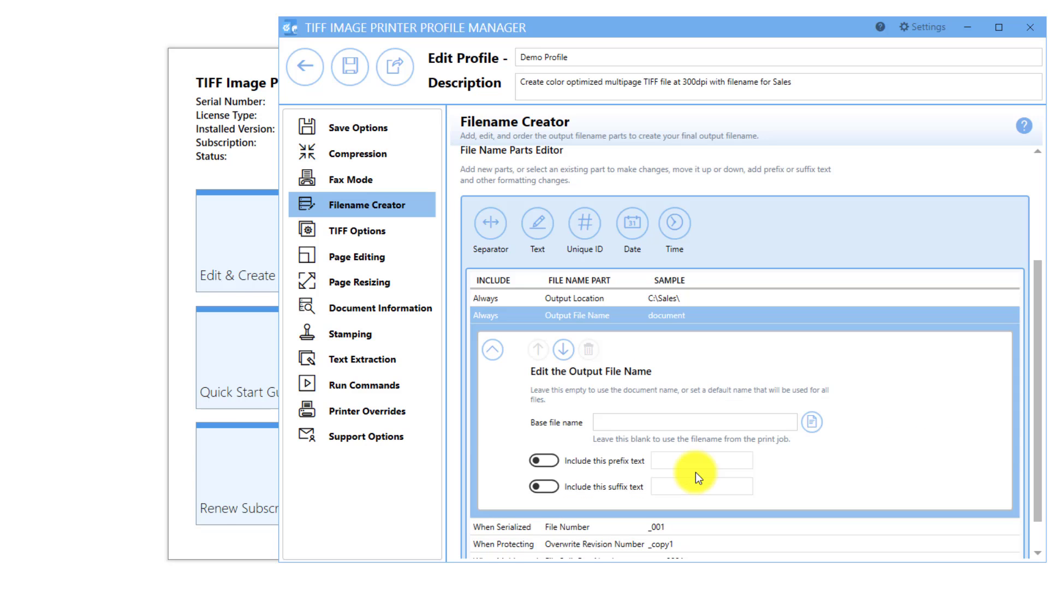
{"action": "left_click", "coordinate": [666, 427]}
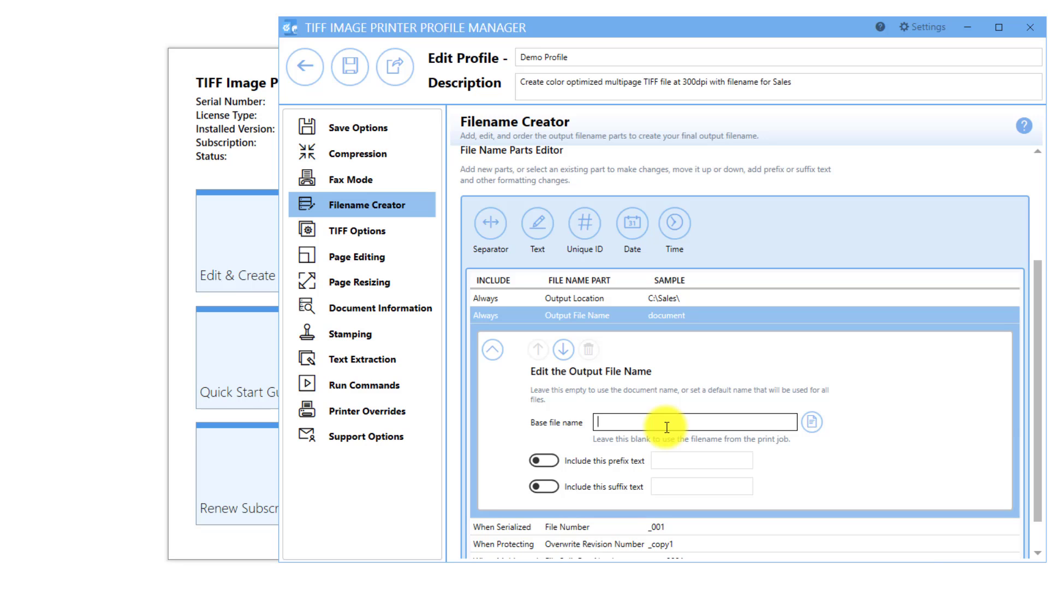
{"action": "type", "text": "invoices"}
{"action": "left_click", "coordinate": [867, 440]}
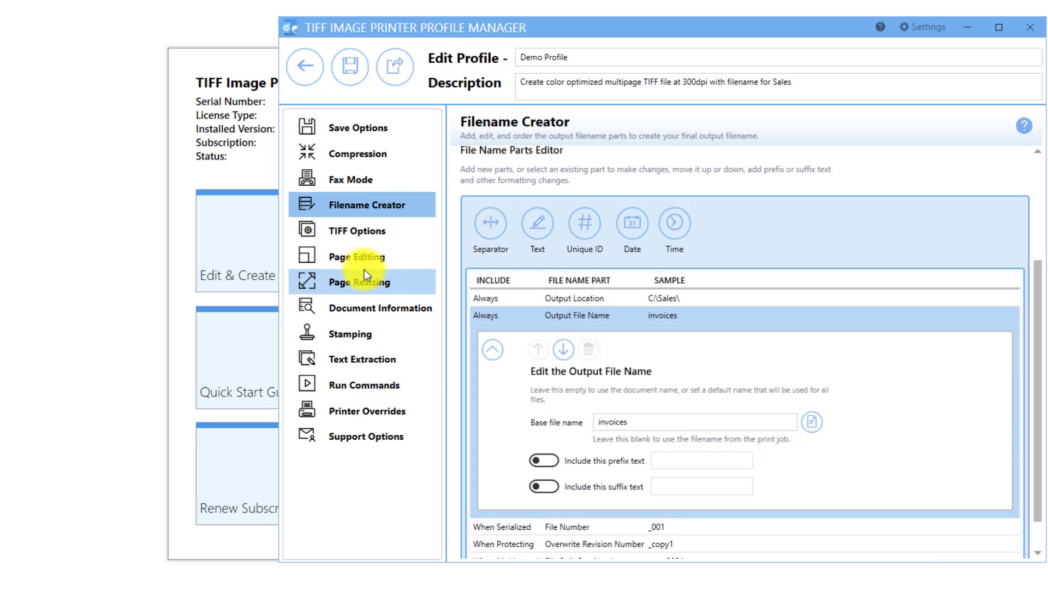
Check the output folder and base file name in the Save Options and return to the Filename Creator parts list
{"action": "left_click", "coordinate": [380, 126]}
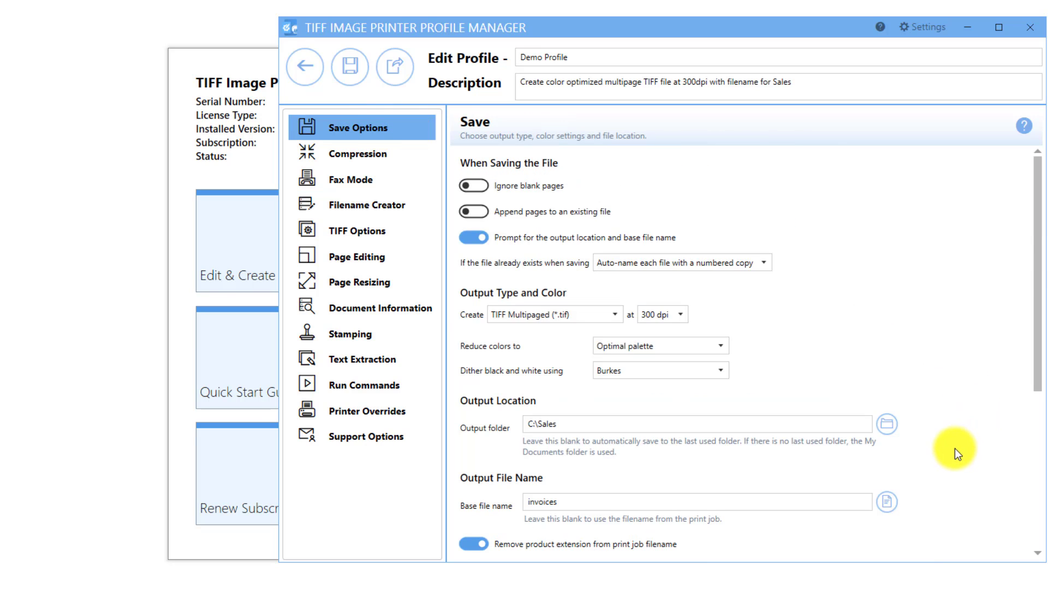
{"action": "left_click", "coordinate": [428, 205]}
{"action": "scroll", "coordinate": [824, 482], "scroll_direction": "down", "scroll_amount": 1}
{"action": "scroll", "coordinate": [823, 482], "scroll_direction": "down", "scroll_amount": 2}
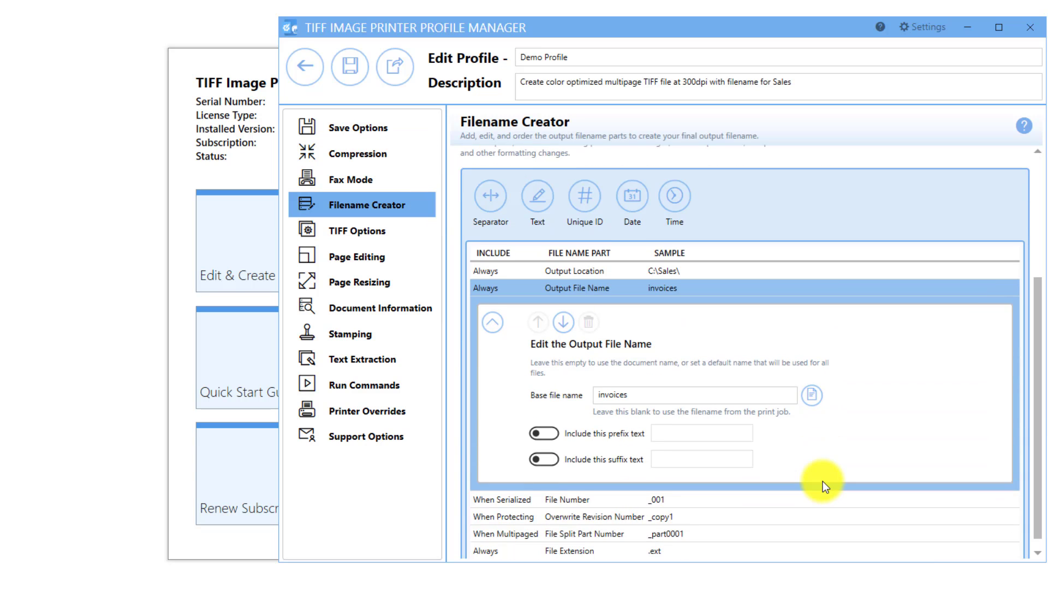
Review the padding, prefix and suffix settings of the File Number, Overwrite Revision Number and File Split Part Number parts
{"action": "left_click", "coordinate": [781, 481]}
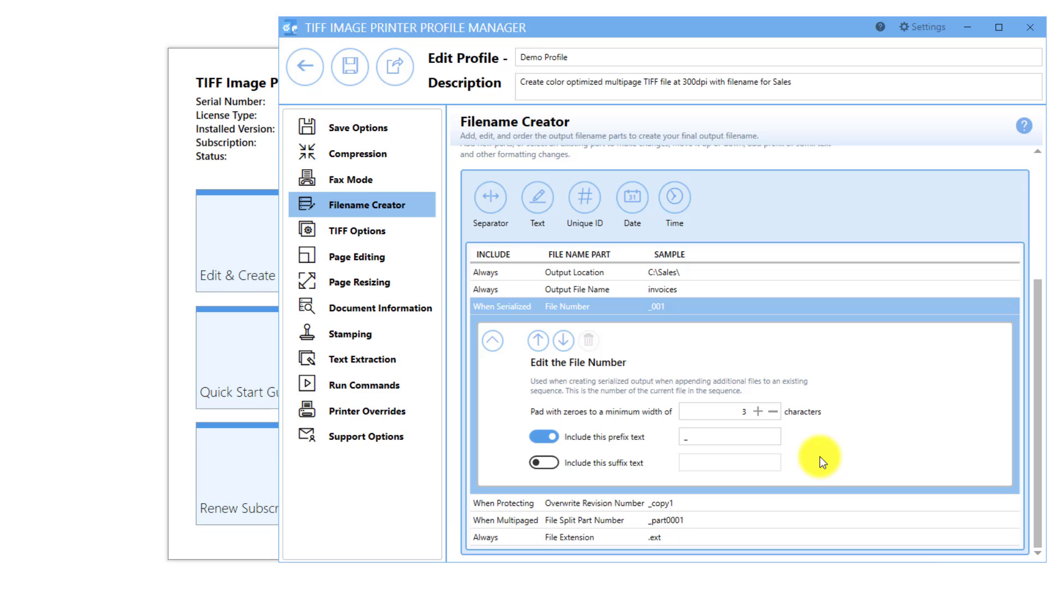
{"action": "left_click", "coordinate": [805, 496]}
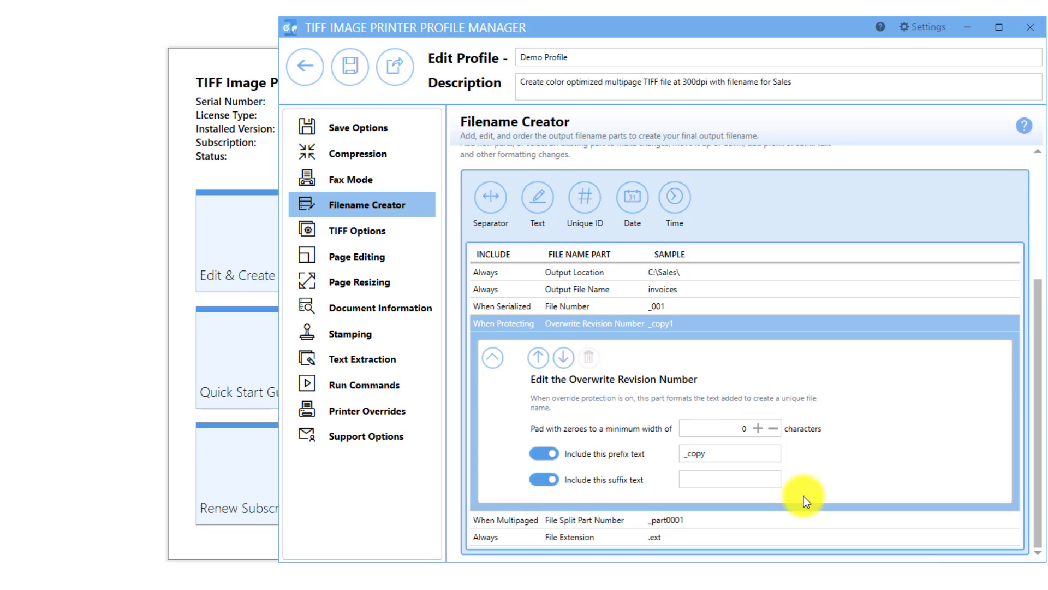
{"action": "left_click", "coordinate": [793, 520]}
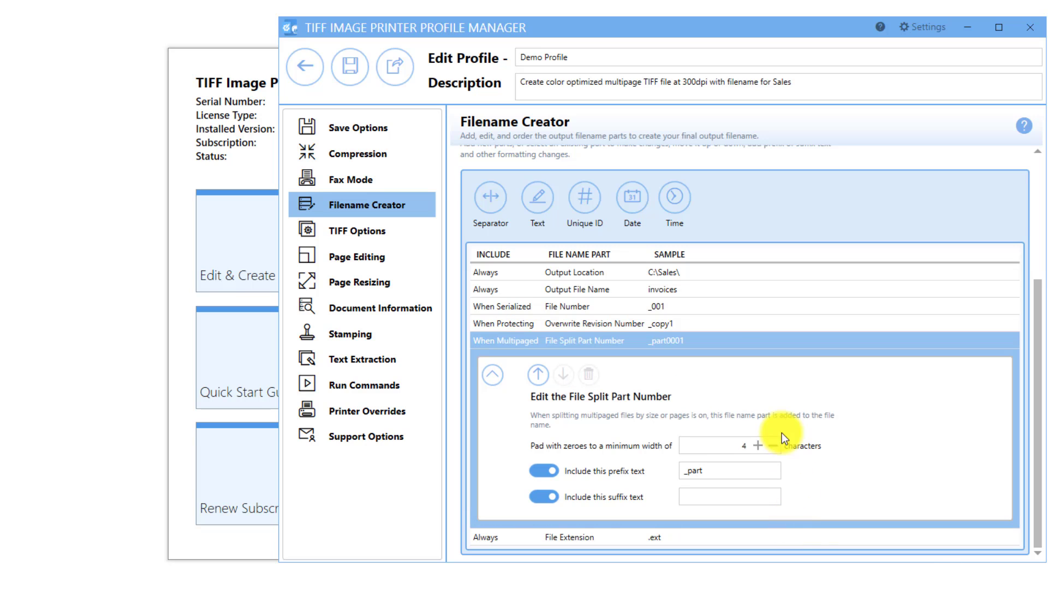
{"action": "left_click", "coordinate": [717, 313]}
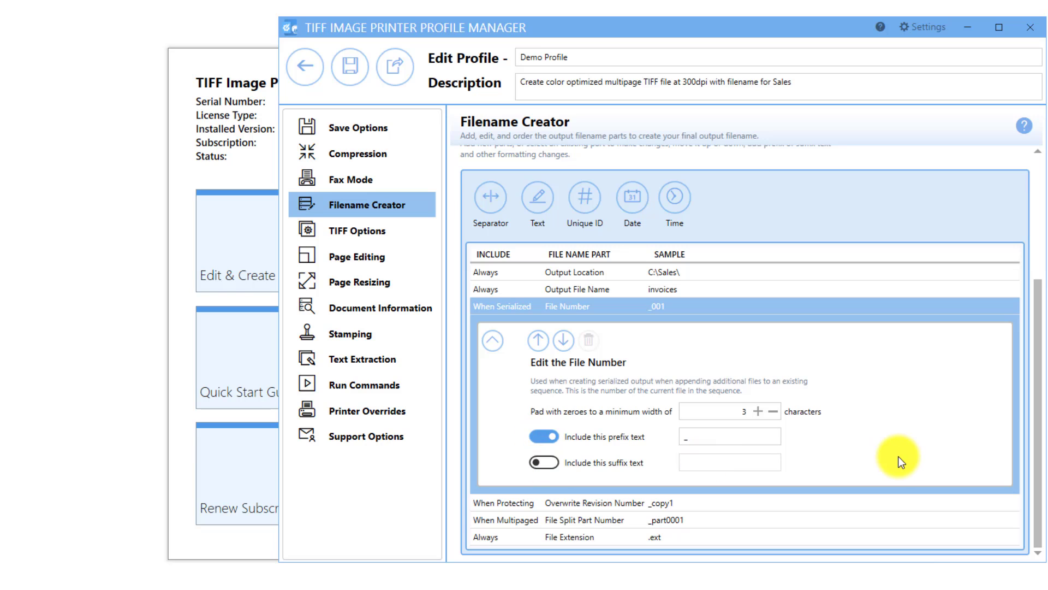
Try replacing the default file extension with "test", clear it, switch the replacement off and collapse the File Extension part
{"action": "left_click", "coordinate": [712, 538]}
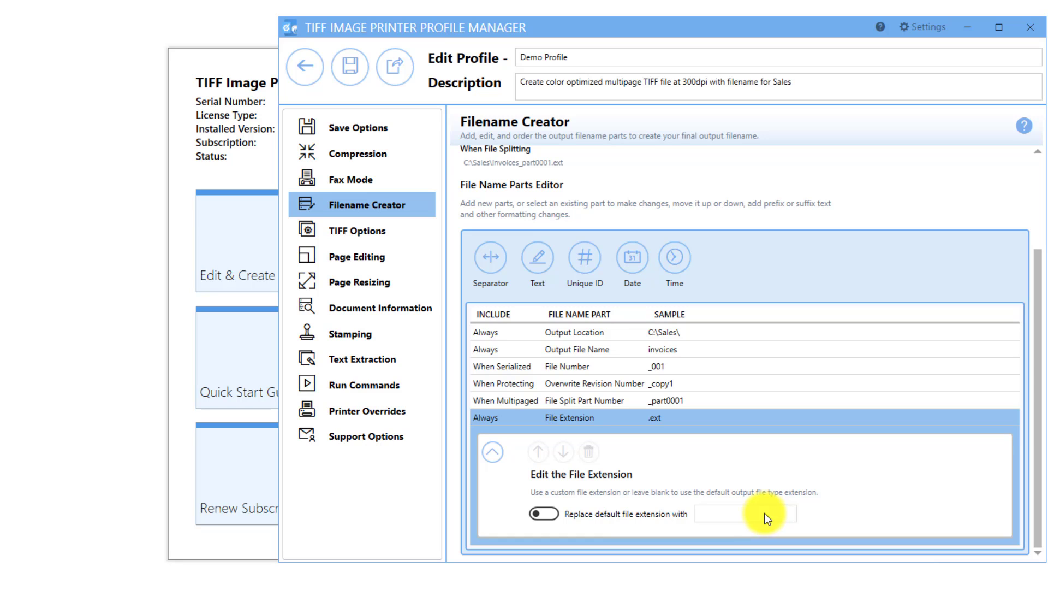
{"action": "left_click", "coordinate": [544, 514]}
{"action": "left_click", "coordinate": [728, 512]}
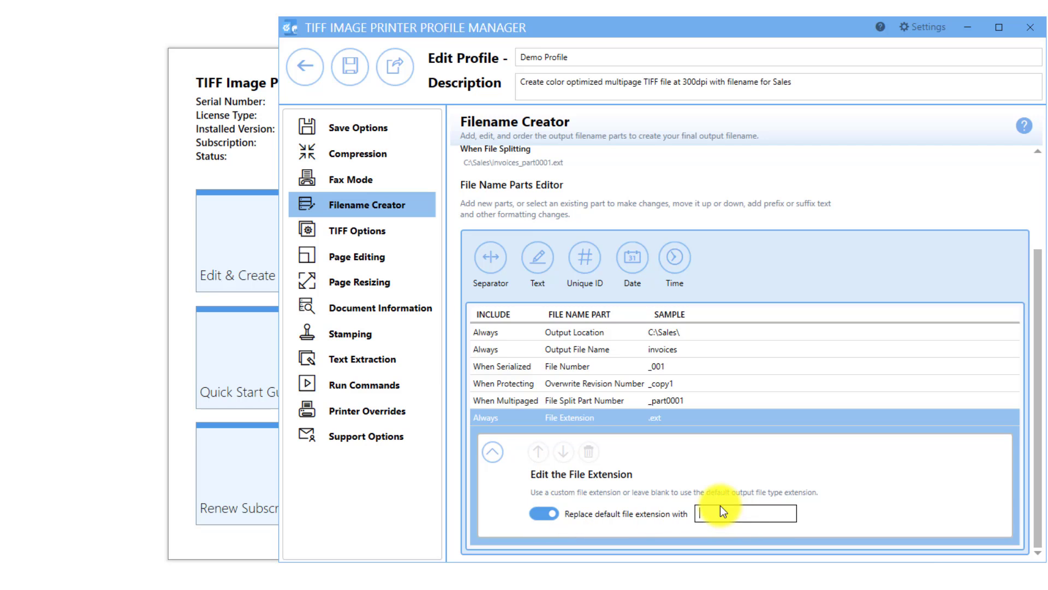
{"action": "type", "text": "test"}
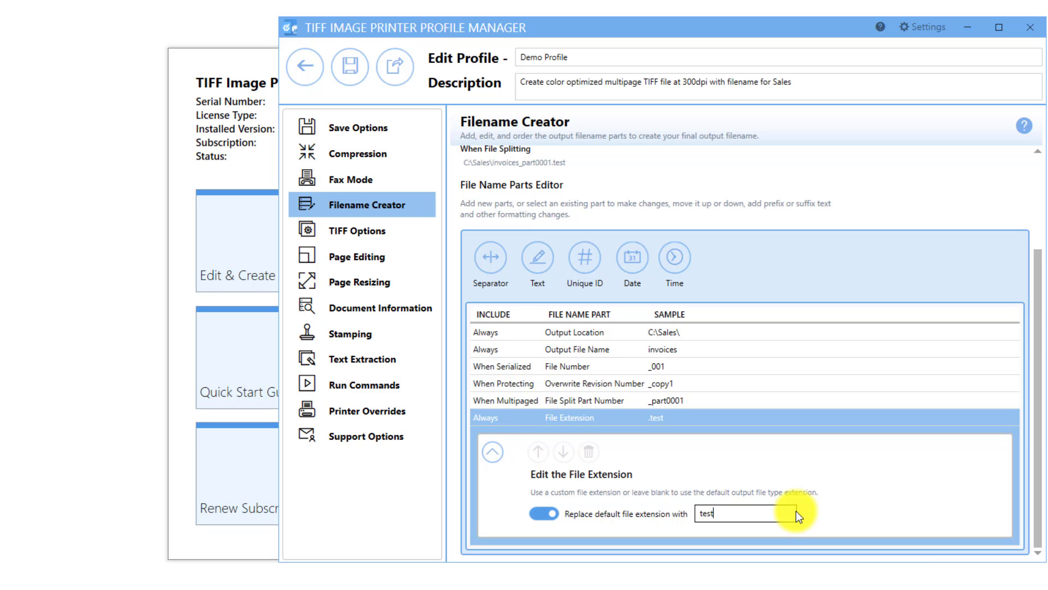
{"action": "key", "text": "BackSpace"}
{"action": "key", "text": "BackSpace"}
{"action": "key", "text": "BackSpace"}
{"action": "key", "text": "BackSpace"}
{"action": "left_click", "coordinate": [546, 515]}
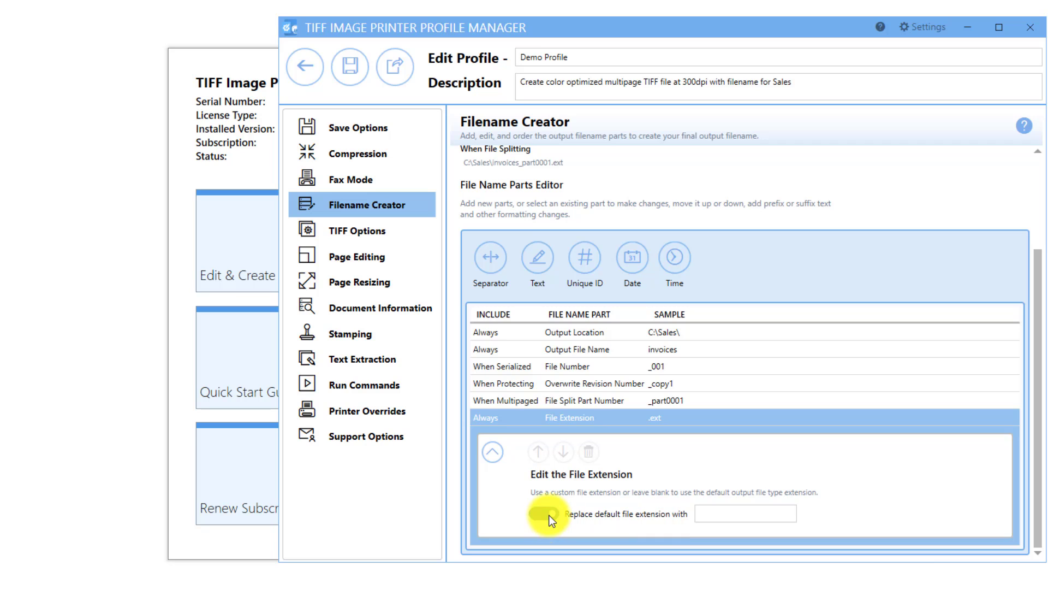
{"action": "left_click", "coordinate": [497, 451]}
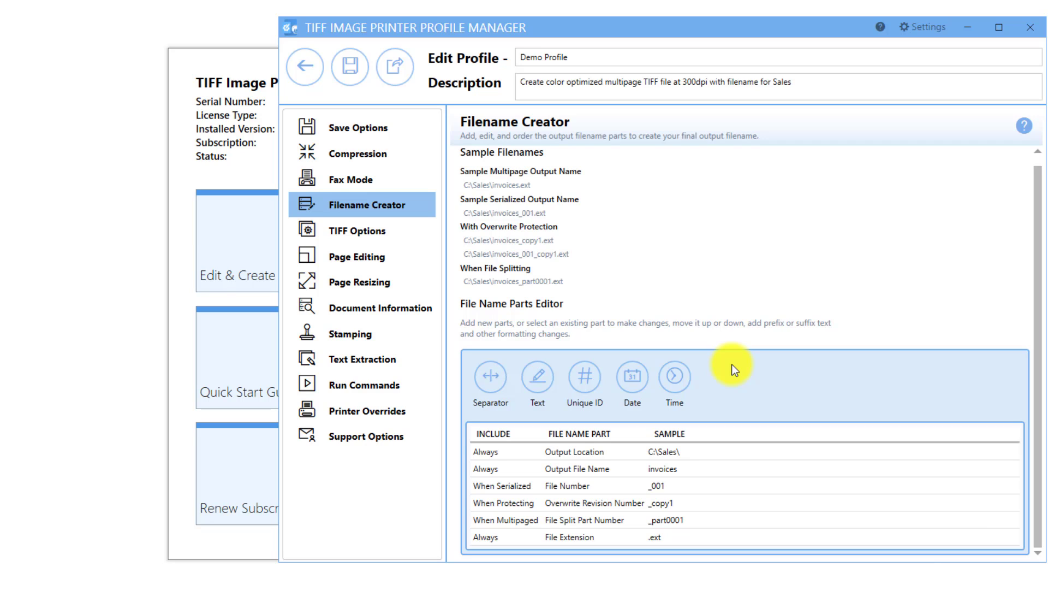
Add a path separator and a "COMPANY NAME" custom text part after the Output File Name, trying the text above the separator and back below
{"action": "left_click", "coordinate": [499, 385]}
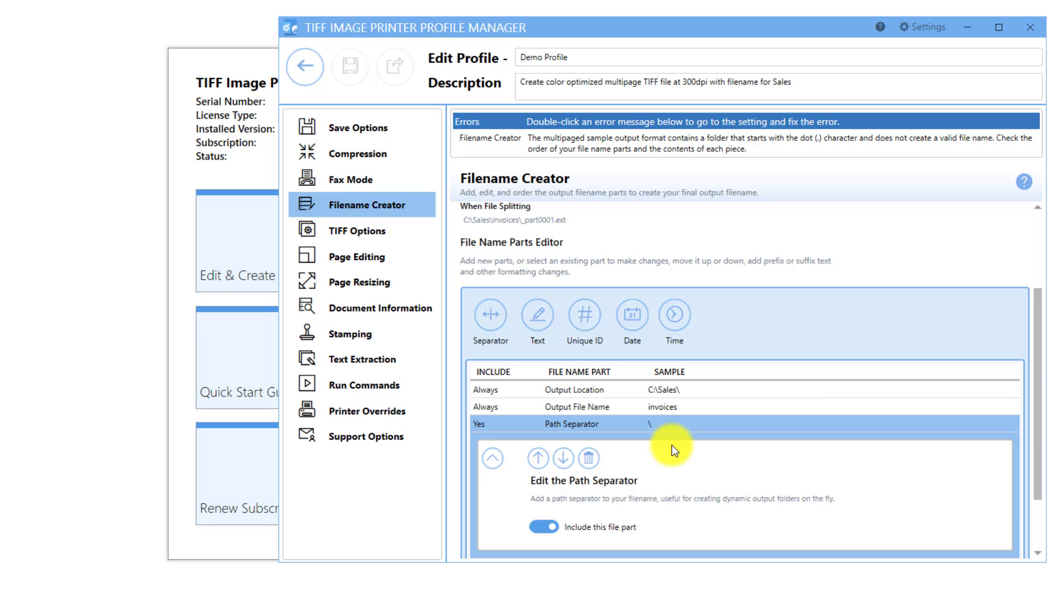
{"action": "left_click", "coordinate": [546, 317]}
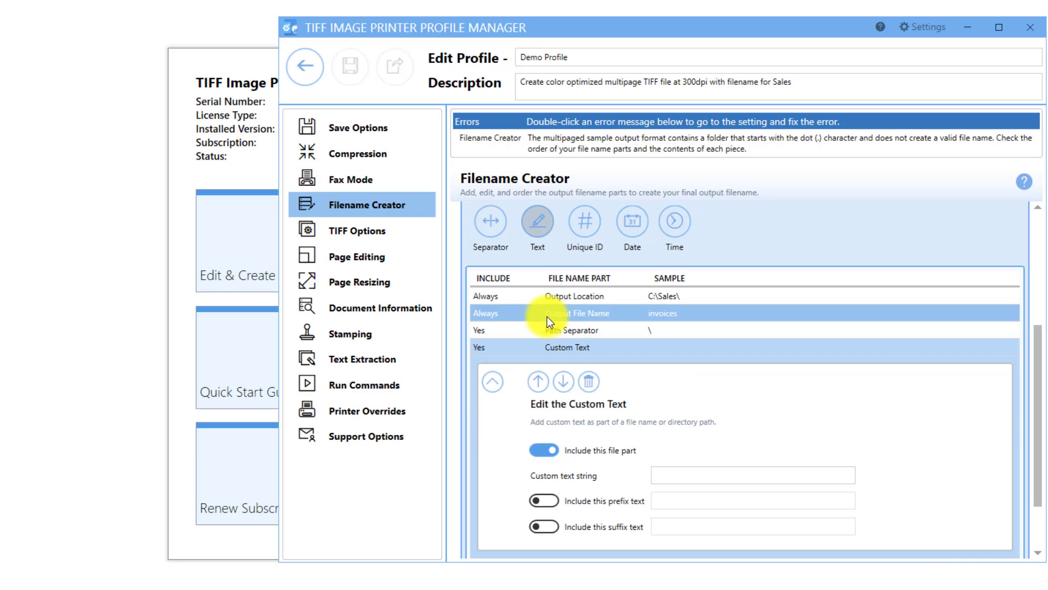
{"action": "left_click", "coordinate": [671, 472]}
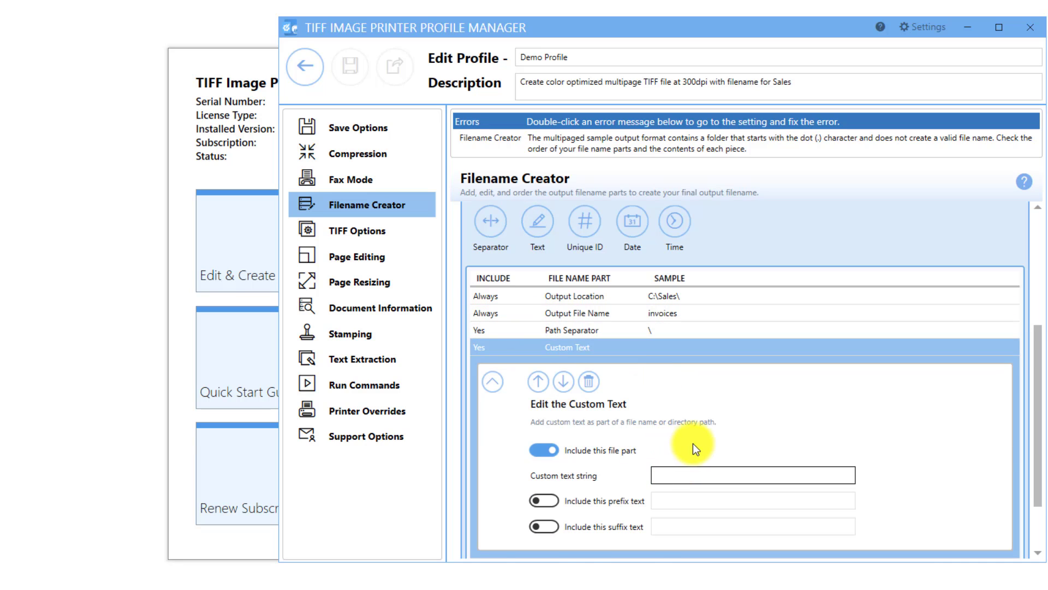
{"action": "type", "text": "COMPANY NAME"}
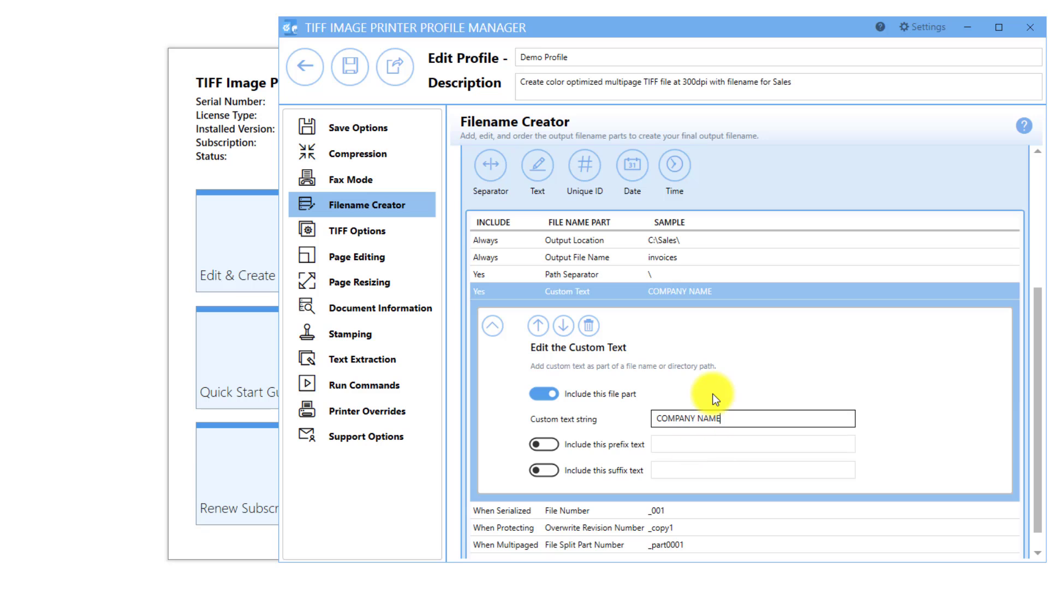
{"action": "left_click", "coordinate": [542, 330]}
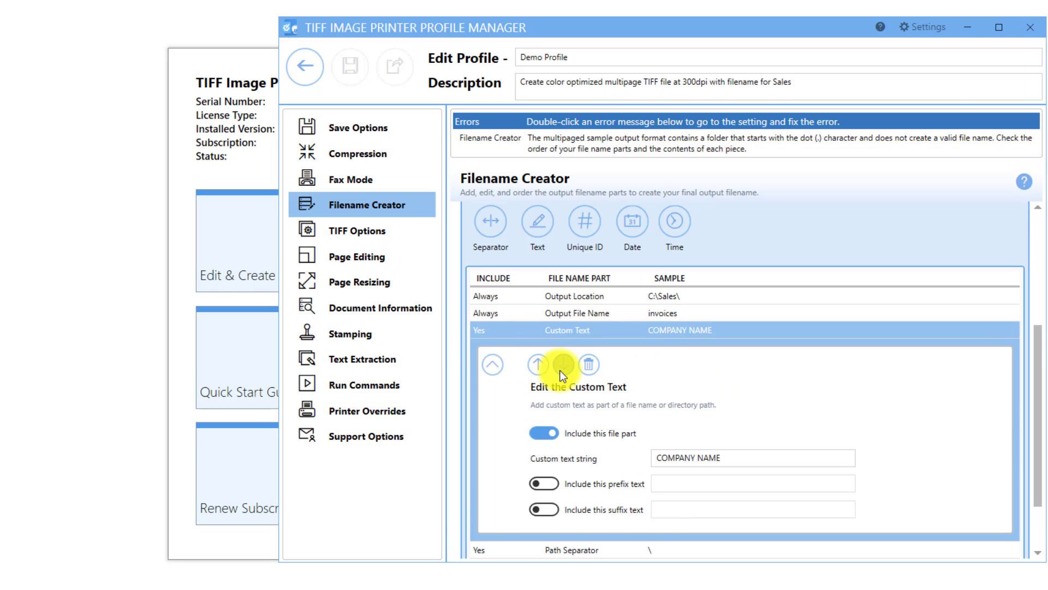
{"action": "left_click", "coordinate": [563, 364]}
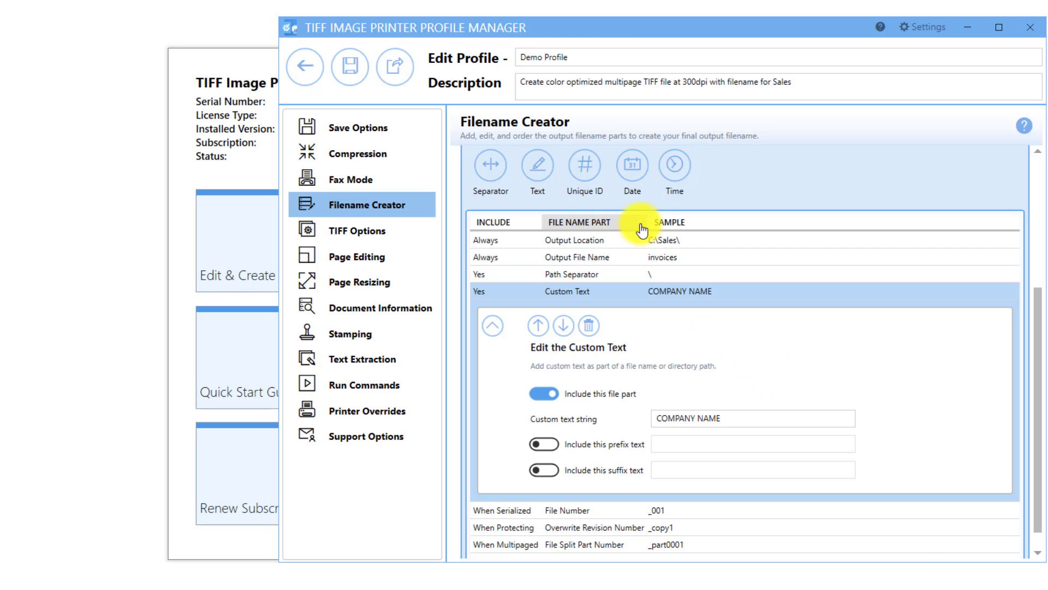
Delete the Custom Text and Path Separator parts from the file name parts list
{"action": "left_click", "coordinate": [592, 326]}
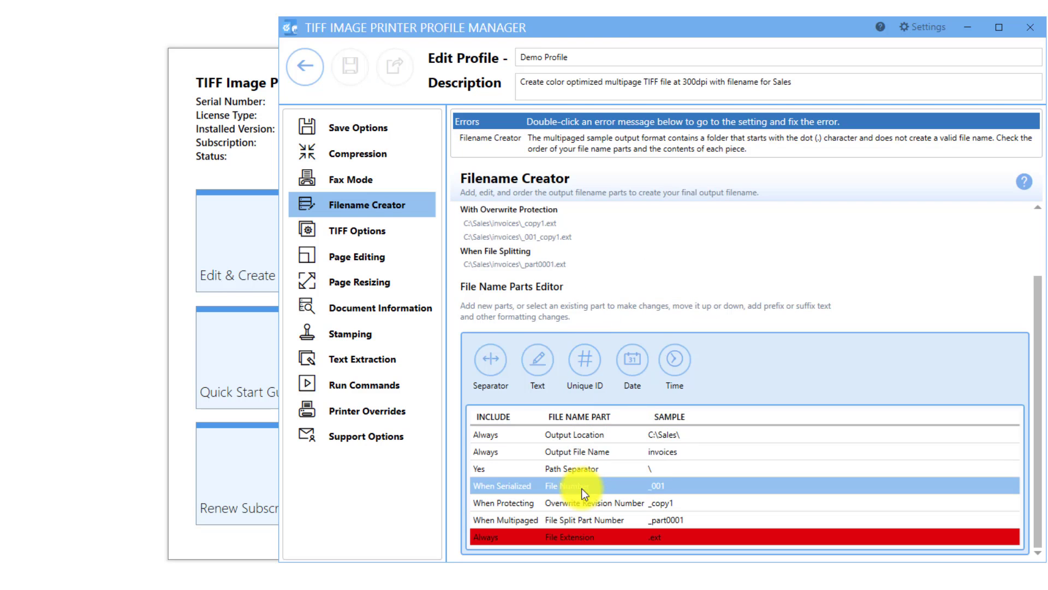
{"action": "left_click", "coordinate": [582, 486]}
{"action": "left_click", "coordinate": [591, 439]}
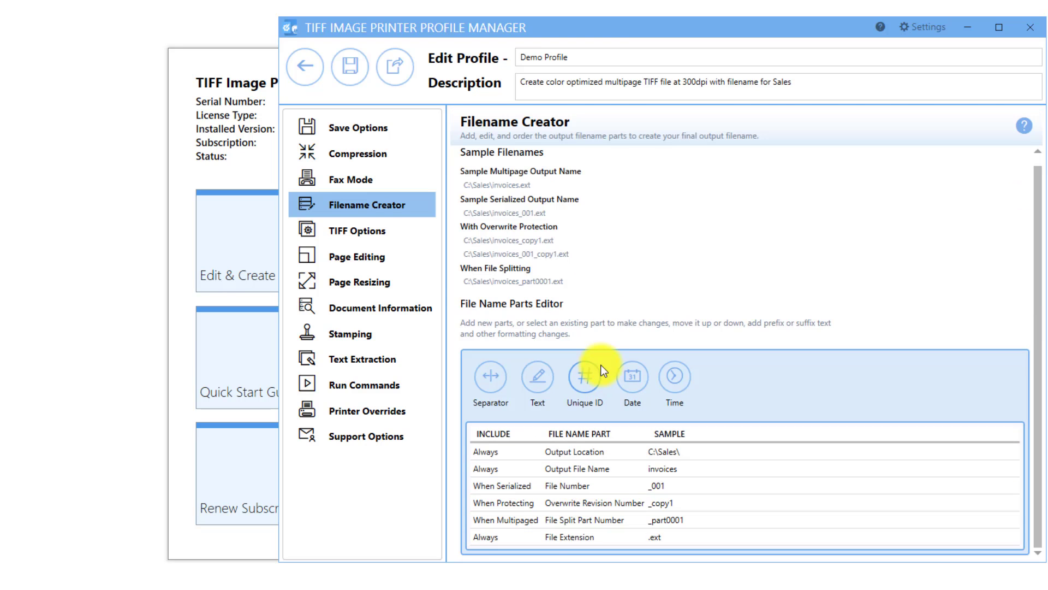
Add Year, Month and Day date parts after the Output File Name part
{"action": "left_click", "coordinate": [637, 387]}
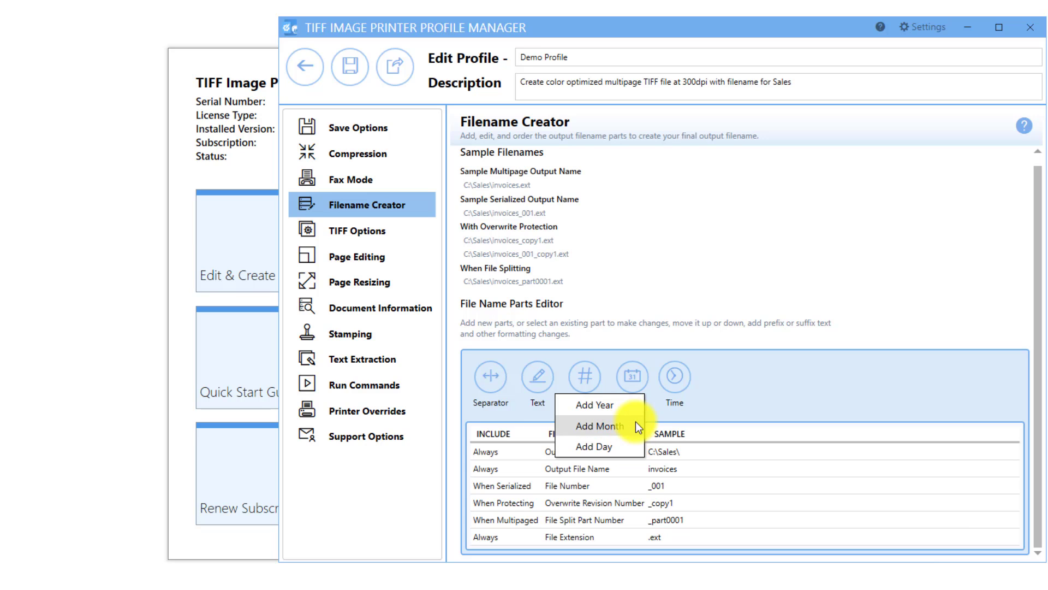
{"action": "left_click", "coordinate": [632, 404]}
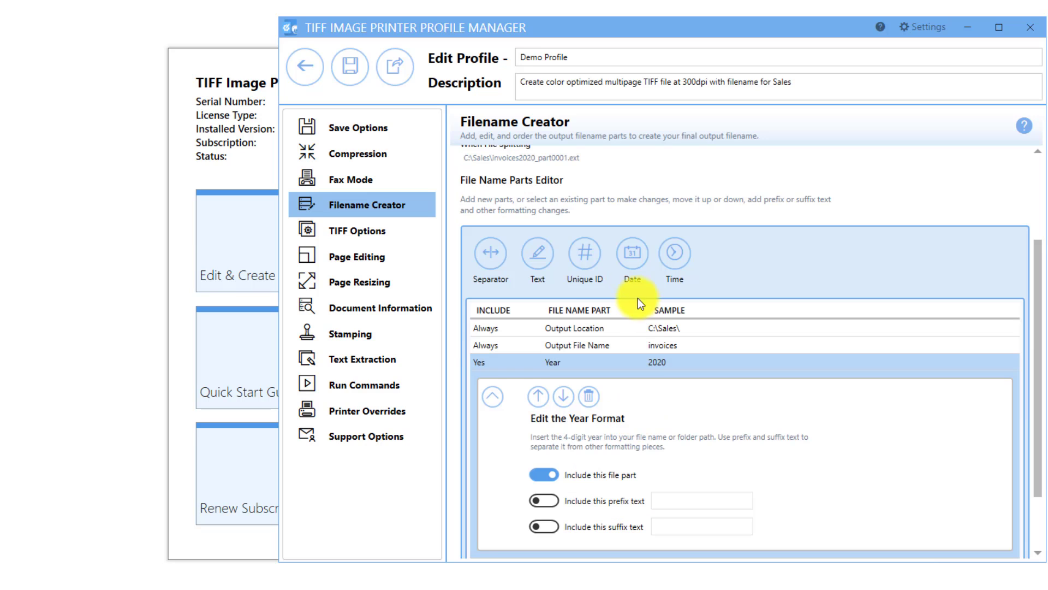
{"action": "left_click", "coordinate": [633, 263]}
{"action": "left_click", "coordinate": [600, 301]}
{"action": "left_click", "coordinate": [632, 238]}
{"action": "left_click", "coordinate": [601, 305]}
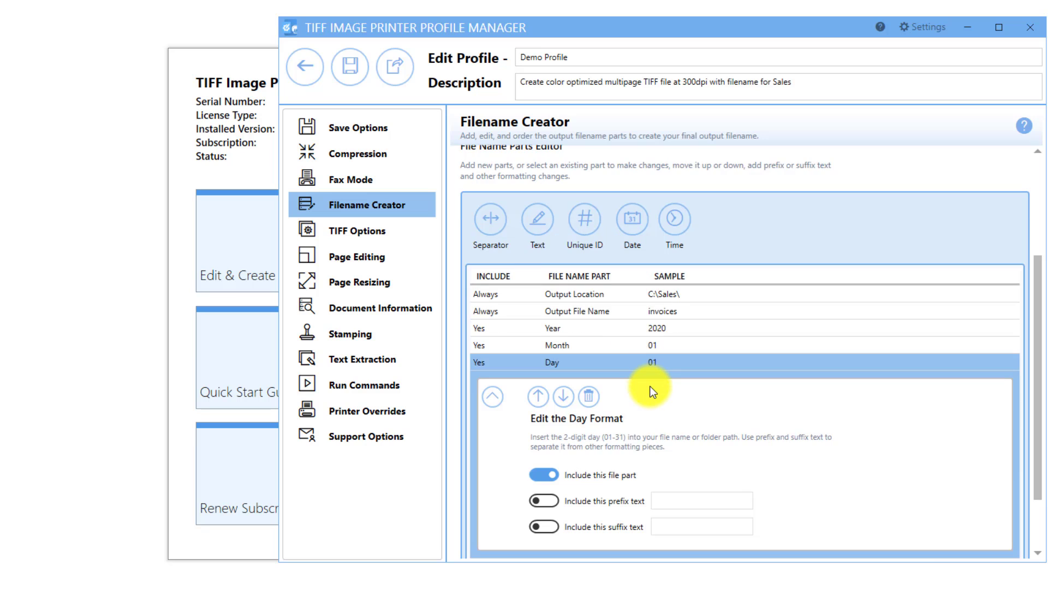
Move the Month part below the Day part in the file name order
{"action": "left_click", "coordinate": [585, 348]}
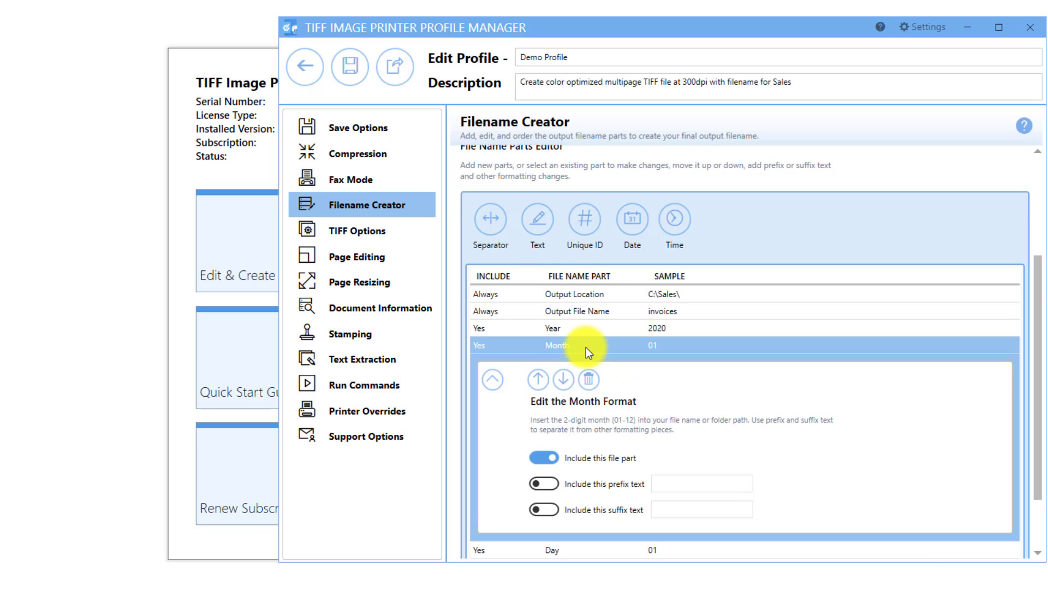
{"action": "left_click", "coordinate": [563, 380]}
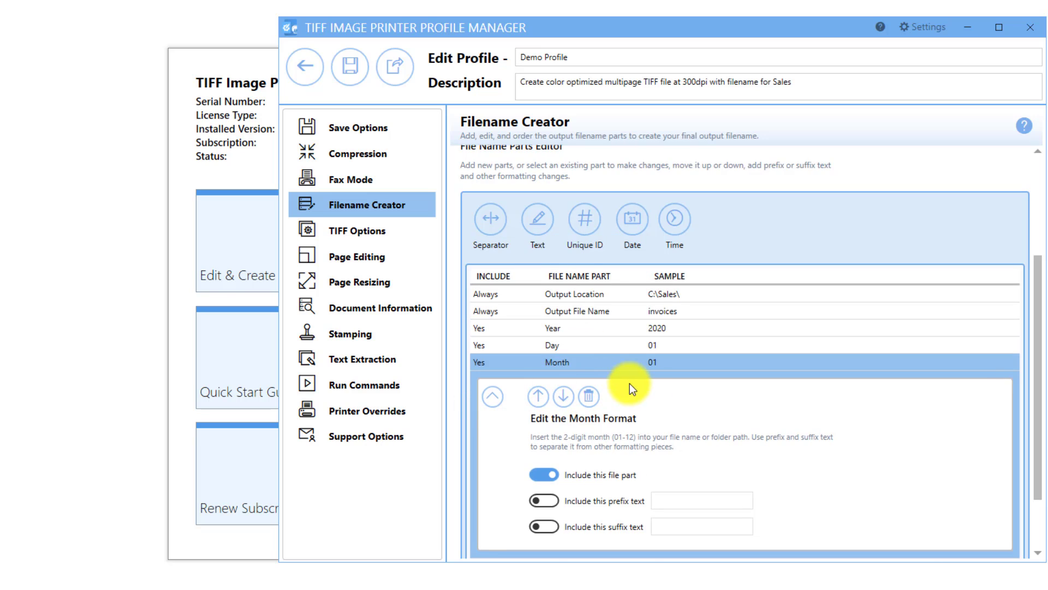
{"action": "scroll", "coordinate": [656, 397], "scroll_direction": "down", "scroll_amount": 3}
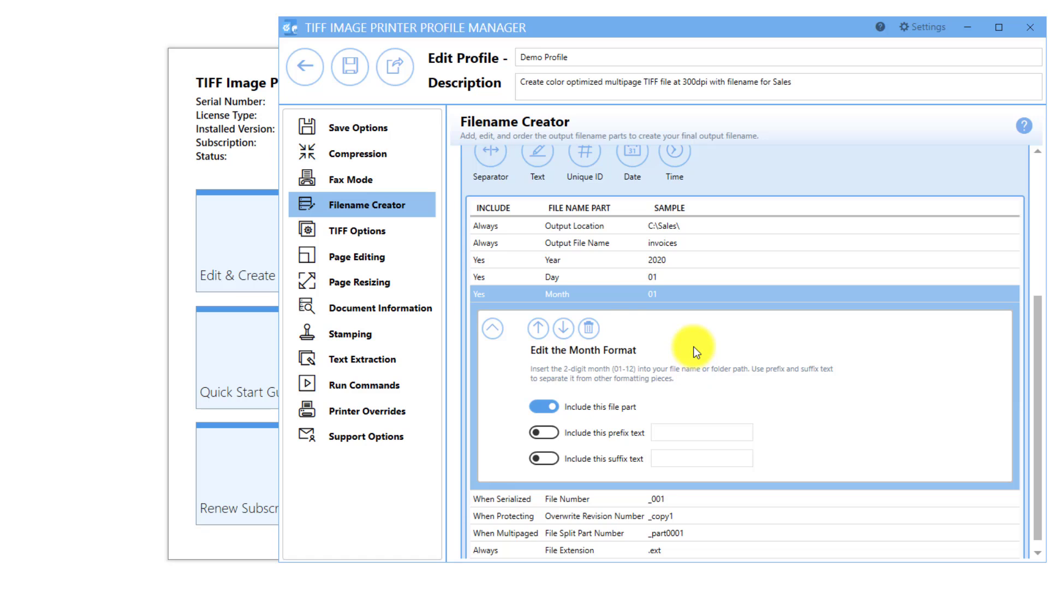
Include an underscore "_" as prefix text on both the Day and Month parts
{"action": "left_click", "coordinate": [591, 281]}
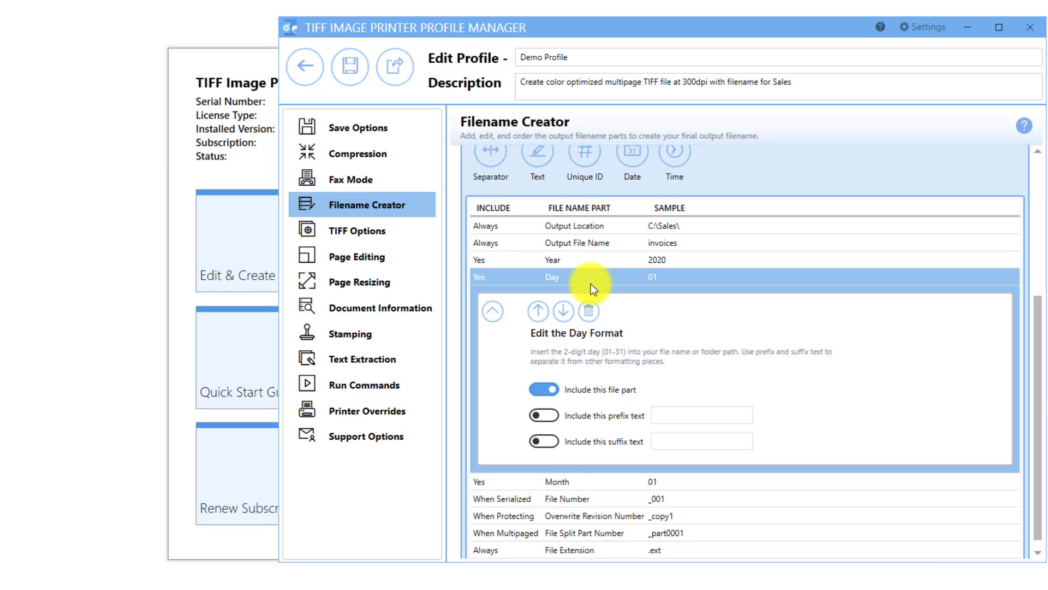
{"action": "left_click", "coordinate": [677, 417]}
{"action": "type", "text": "_"}
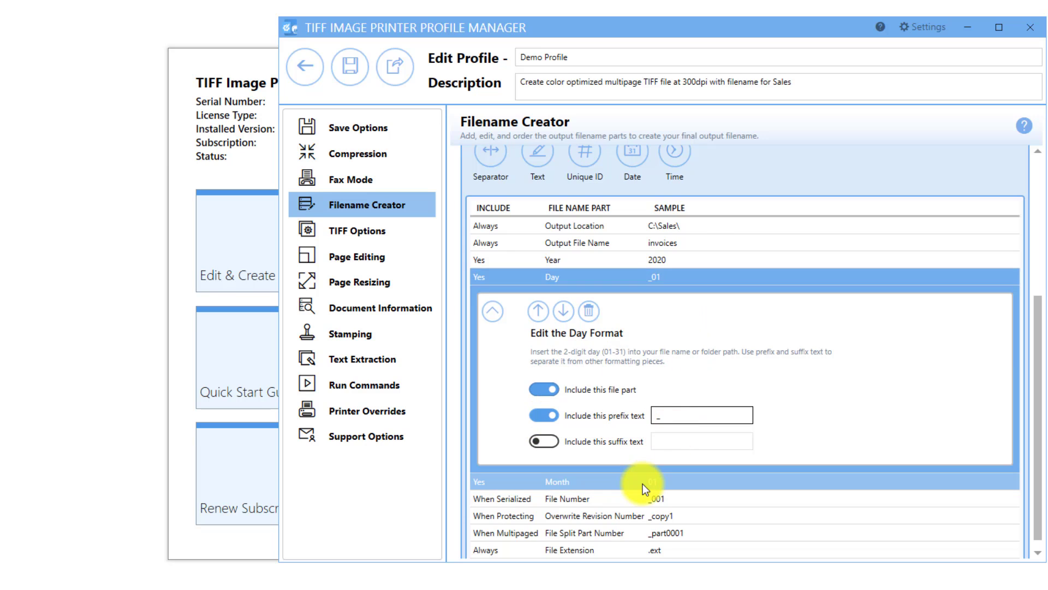
{"action": "left_click", "coordinate": [643, 483]}
{"action": "left_click", "coordinate": [667, 432]}
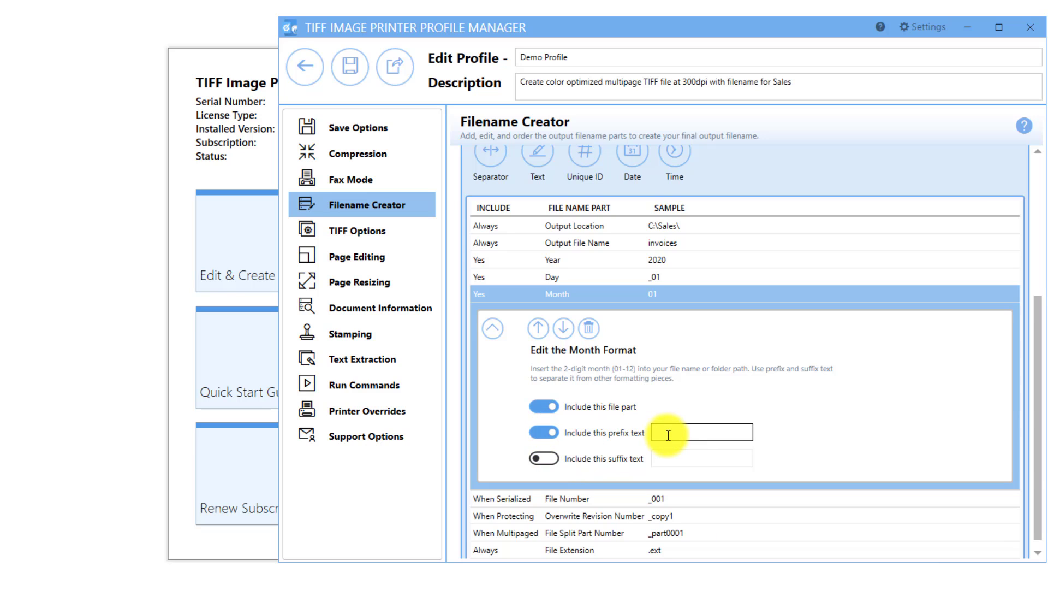
{"action": "type", "text": "_"}
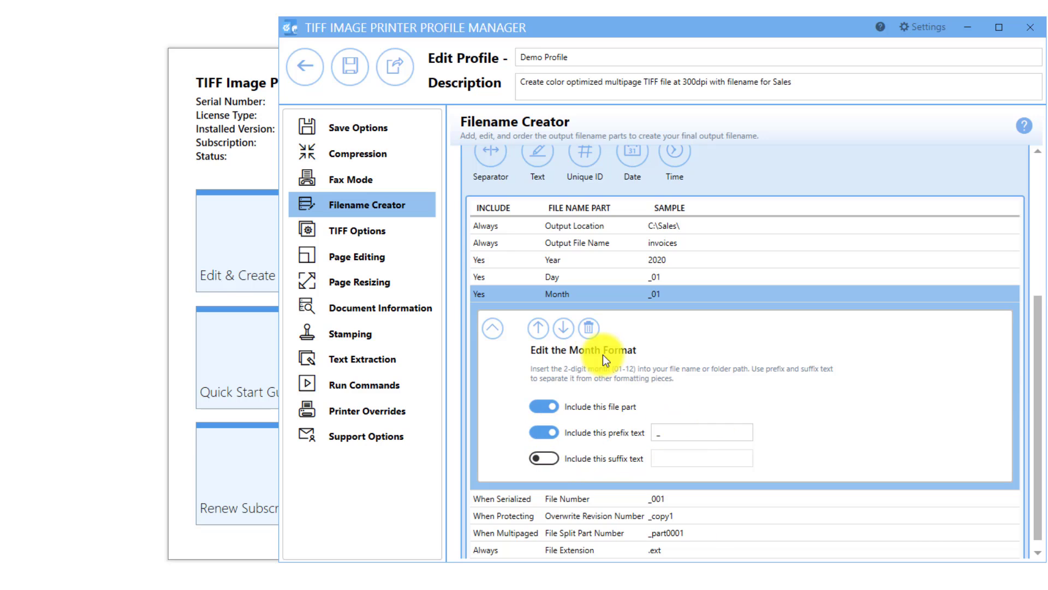
Delete the Month, Day and Year parts from the file name parts list
{"action": "left_click", "coordinate": [589, 328]}
{"action": "left_click", "coordinate": [578, 467]}
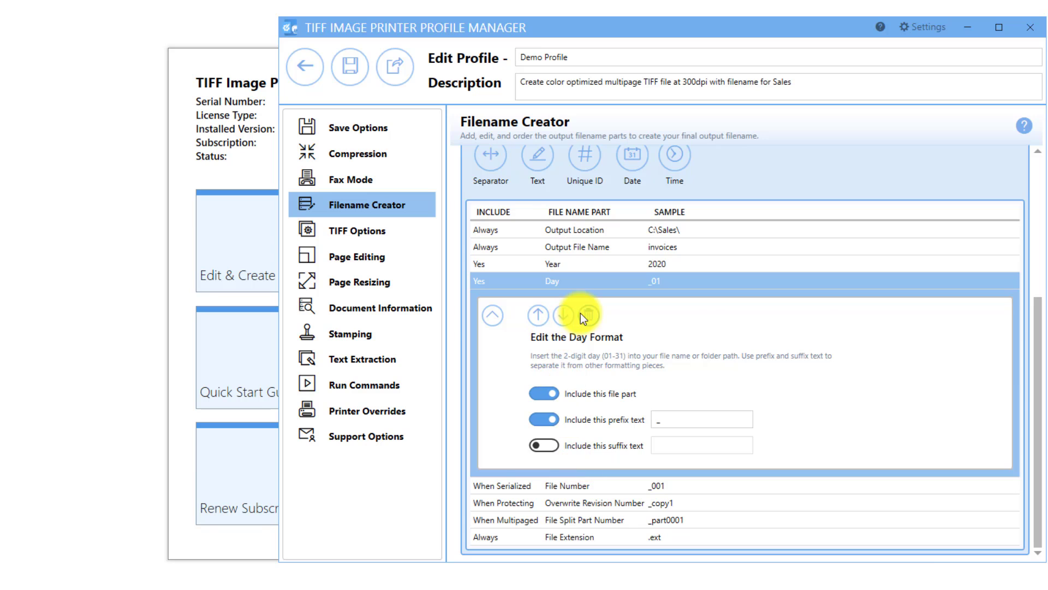
{"action": "left_click", "coordinate": [581, 312]}
{"action": "left_click", "coordinate": [565, 468]}
{"action": "left_click", "coordinate": [590, 324]}
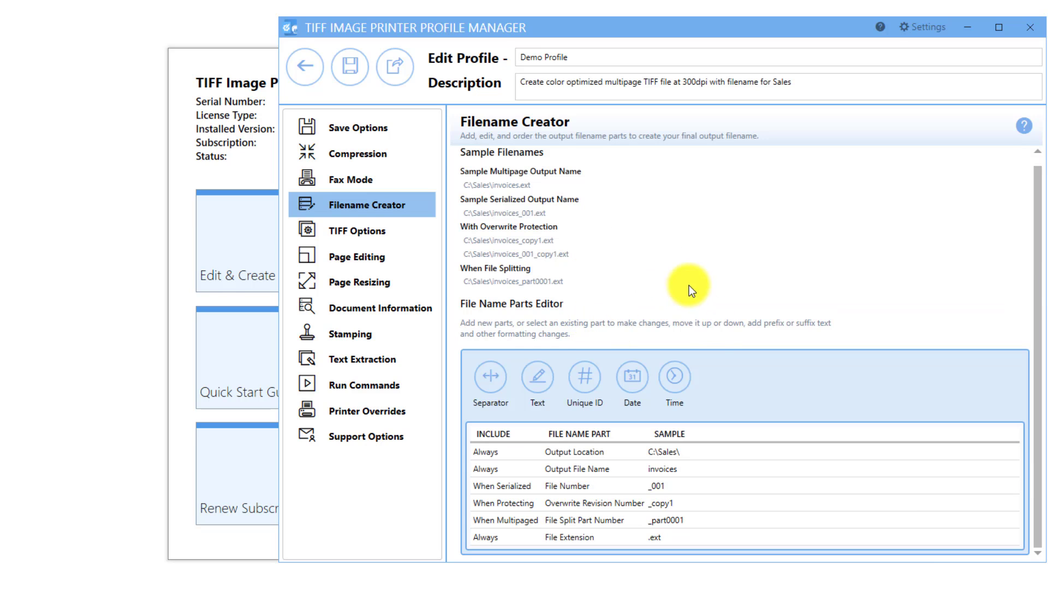
Add Hour, Minute and Second time parts after the Output File Name part
{"action": "left_click", "coordinate": [679, 386]}
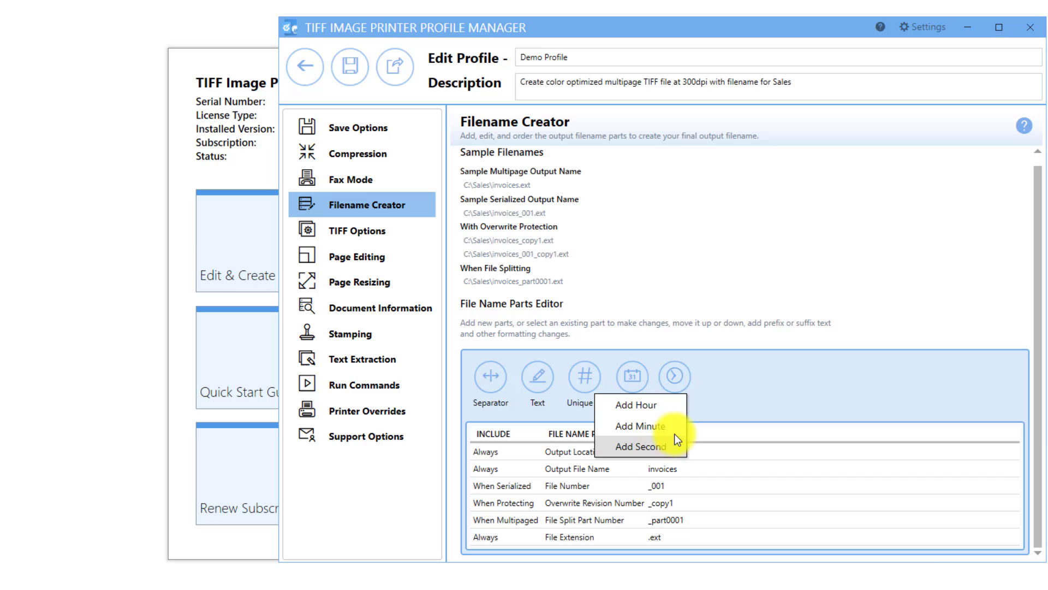
{"action": "left_click", "coordinate": [674, 405]}
{"action": "left_click", "coordinate": [676, 258]}
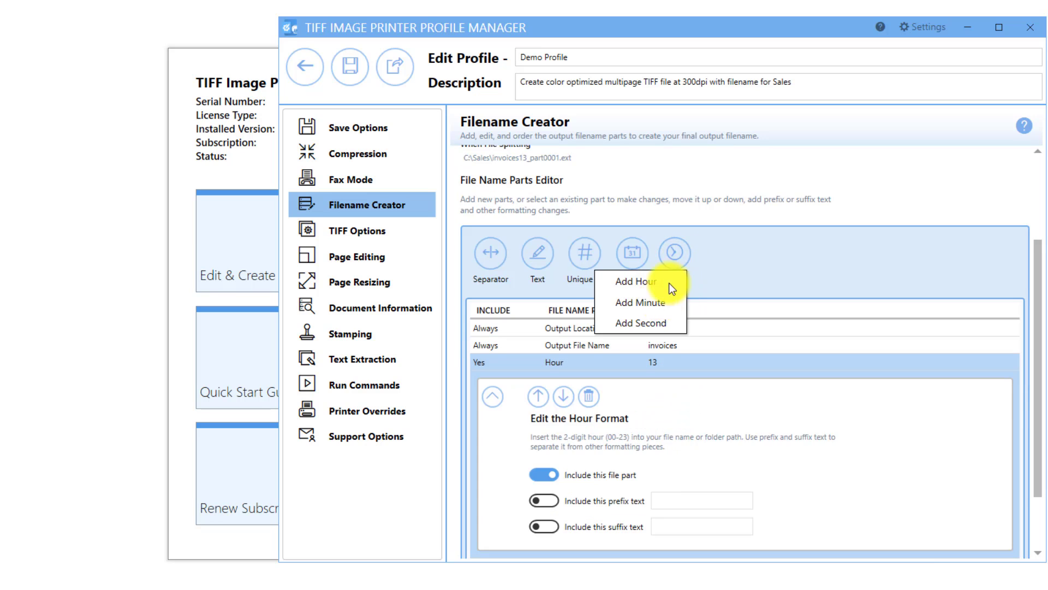
{"action": "left_click", "coordinate": [669, 299]}
{"action": "left_click", "coordinate": [677, 247]}
{"action": "left_click", "coordinate": [678, 300]}
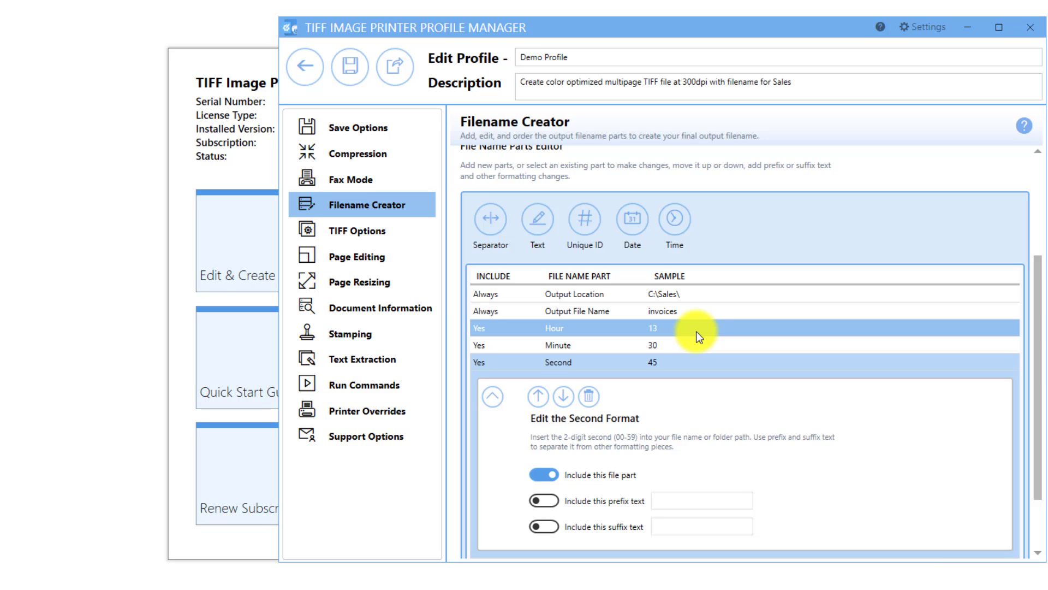
Include a hyphen "-" as prefix text on both the Minute and Second parts
{"action": "left_click", "coordinate": [693, 342]}
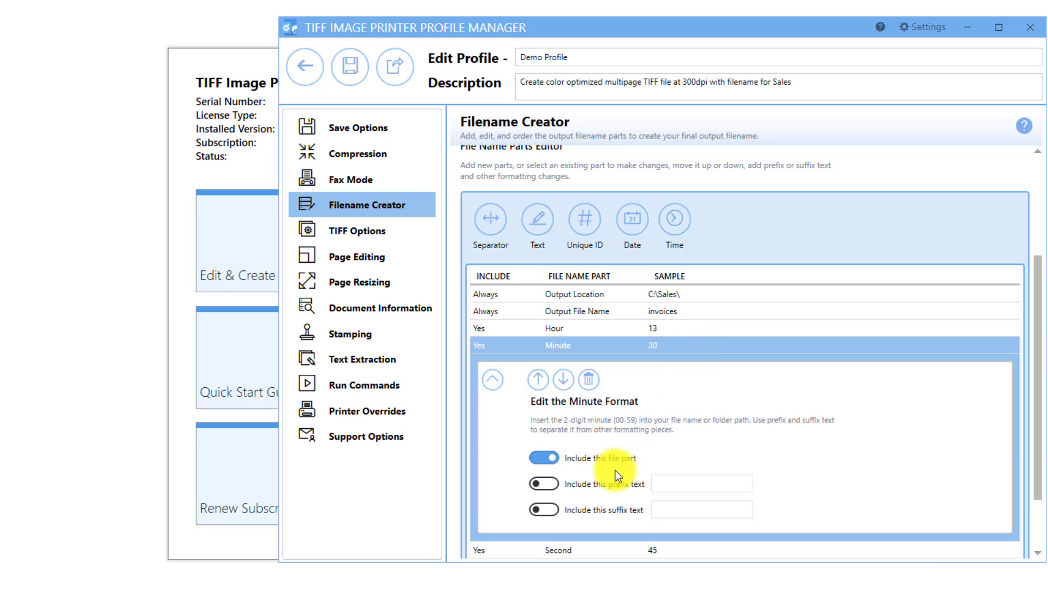
{"action": "left_click", "coordinate": [604, 484]}
{"action": "left_click", "coordinate": [672, 484]}
{"action": "type", "text": "-"}
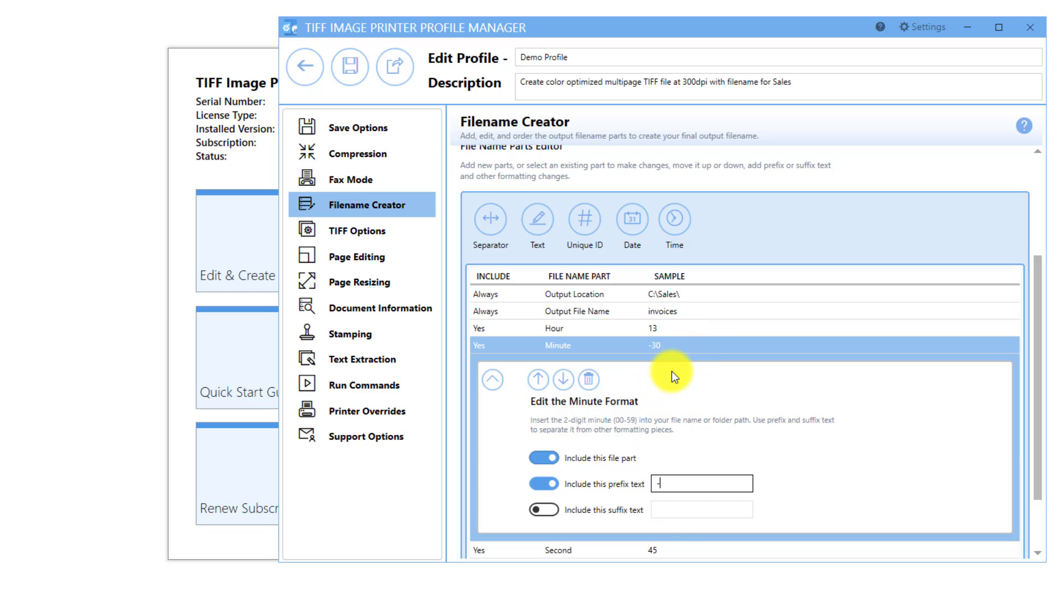
{"action": "left_click", "coordinate": [680, 545]}
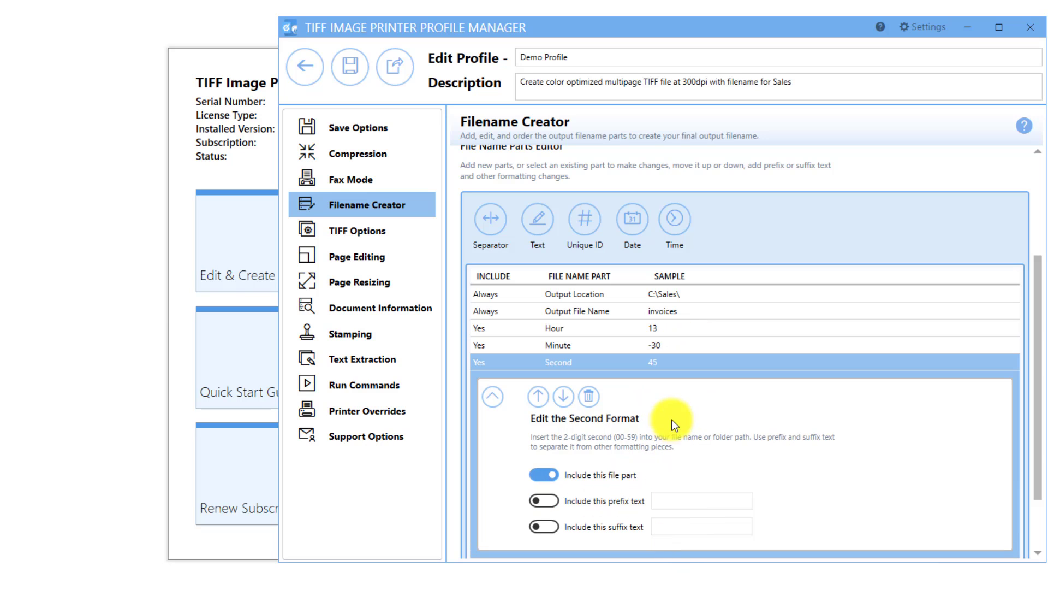
{"action": "left_click", "coordinate": [623, 500]}
{"action": "left_click", "coordinate": [676, 501]}
{"action": "type", "text": "-"}
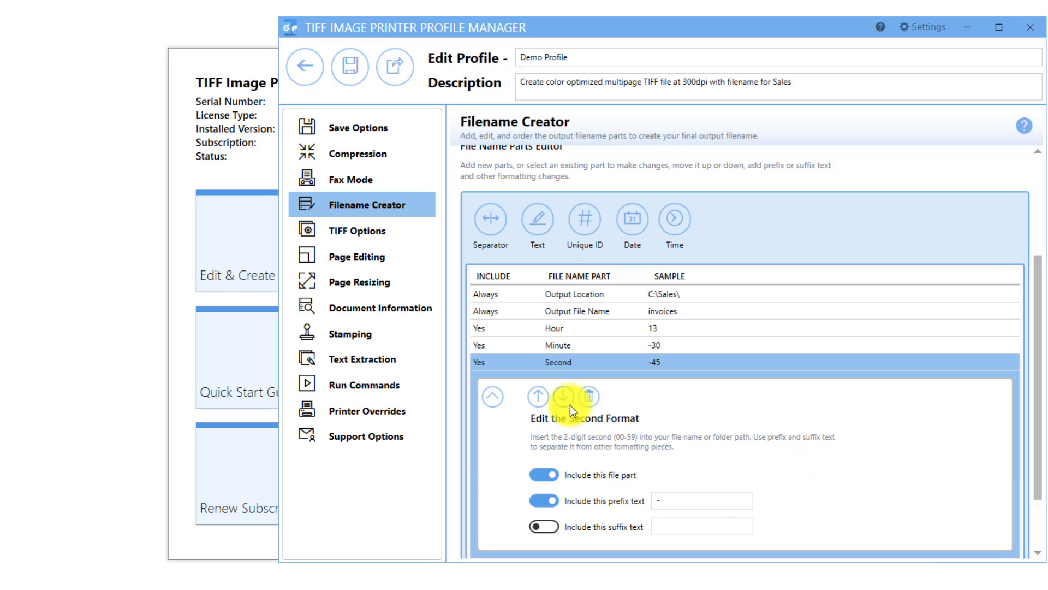
Delete the Second, Minute and Hour parts from the file name parts list
{"action": "left_click", "coordinate": [589, 395]}
{"action": "left_click", "coordinate": [586, 465]}
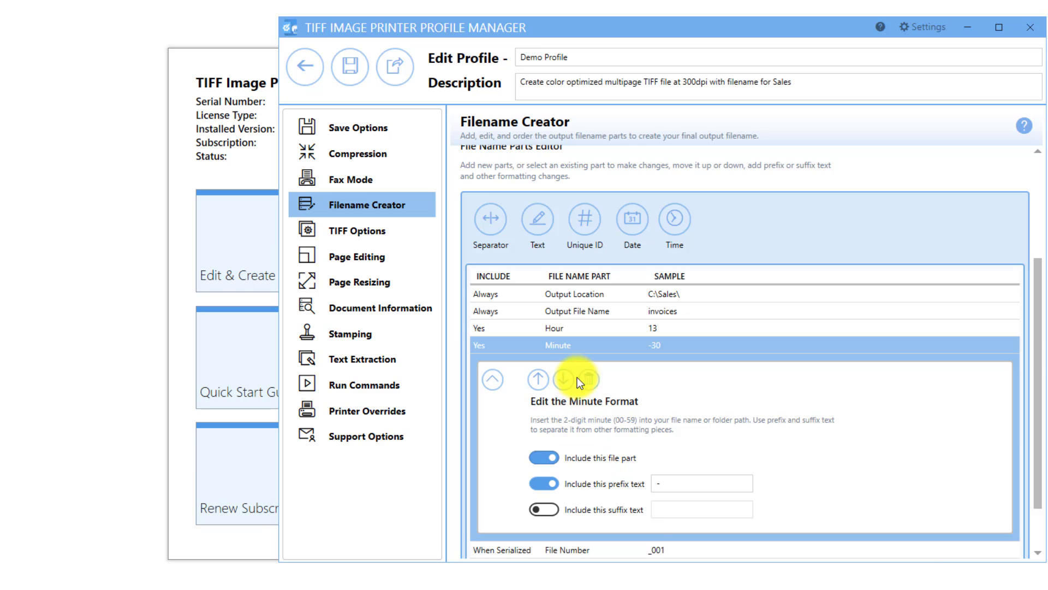
{"action": "left_click", "coordinate": [588, 379]}
{"action": "left_click", "coordinate": [576, 468]}
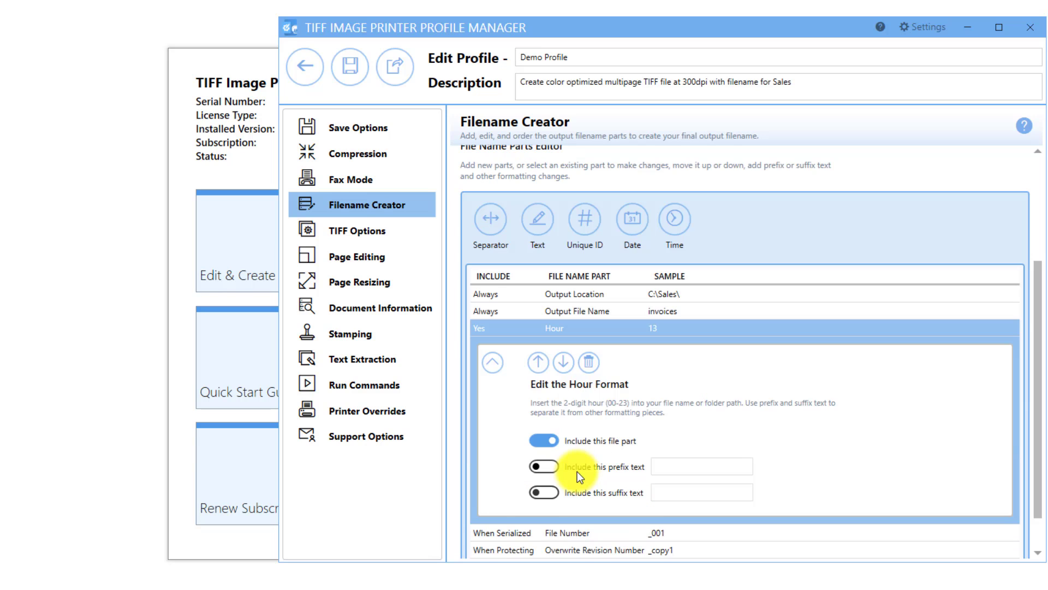
{"action": "left_click", "coordinate": [586, 360]}
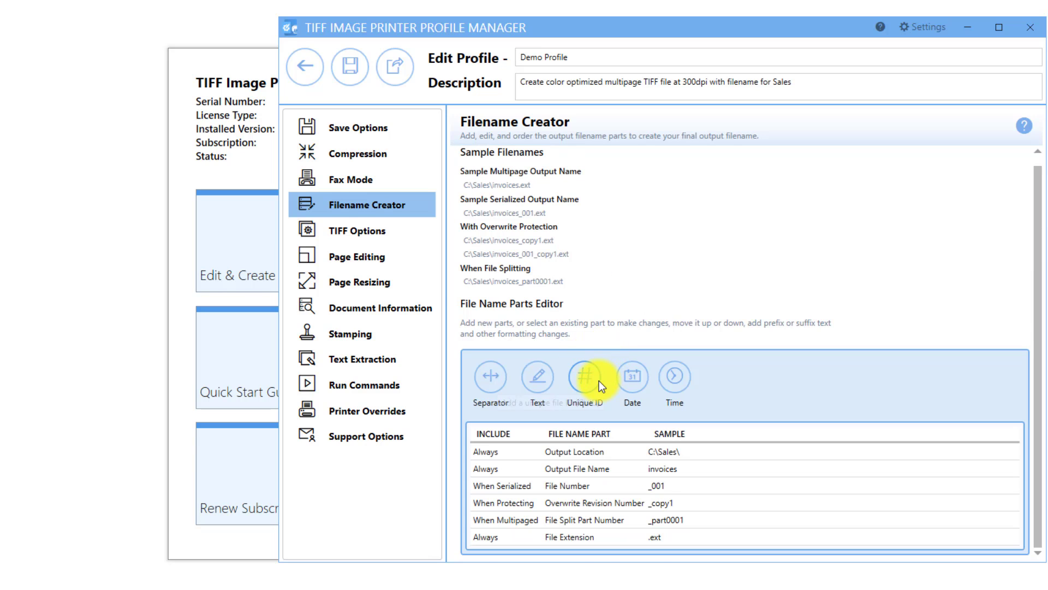
Try adding a unique File GUID part, move it ahead of the Output File Name part and delete it again
{"action": "left_click", "coordinate": [598, 381]}
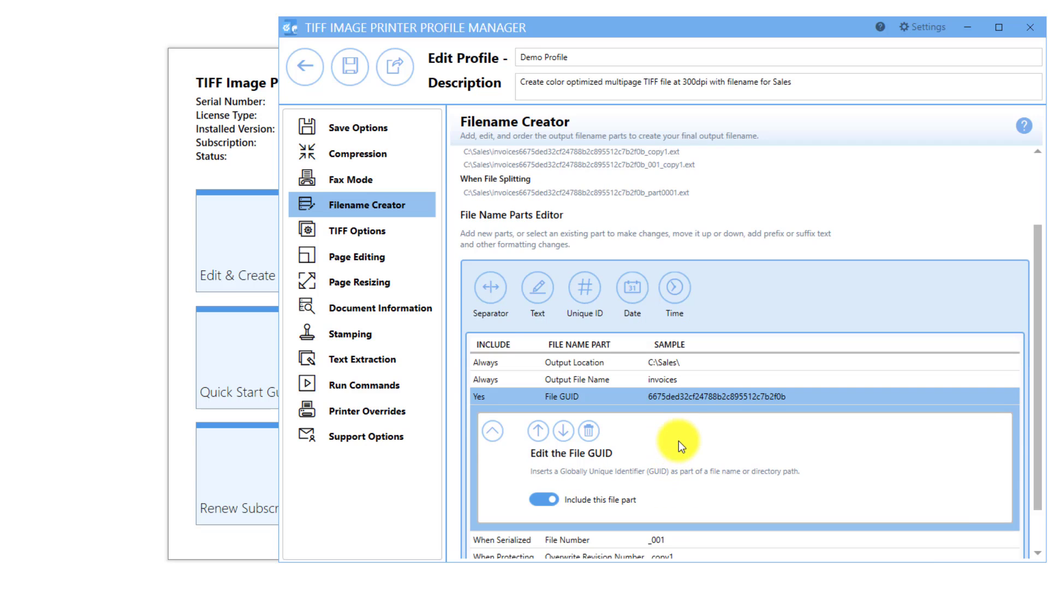
{"action": "left_click", "coordinate": [540, 433]}
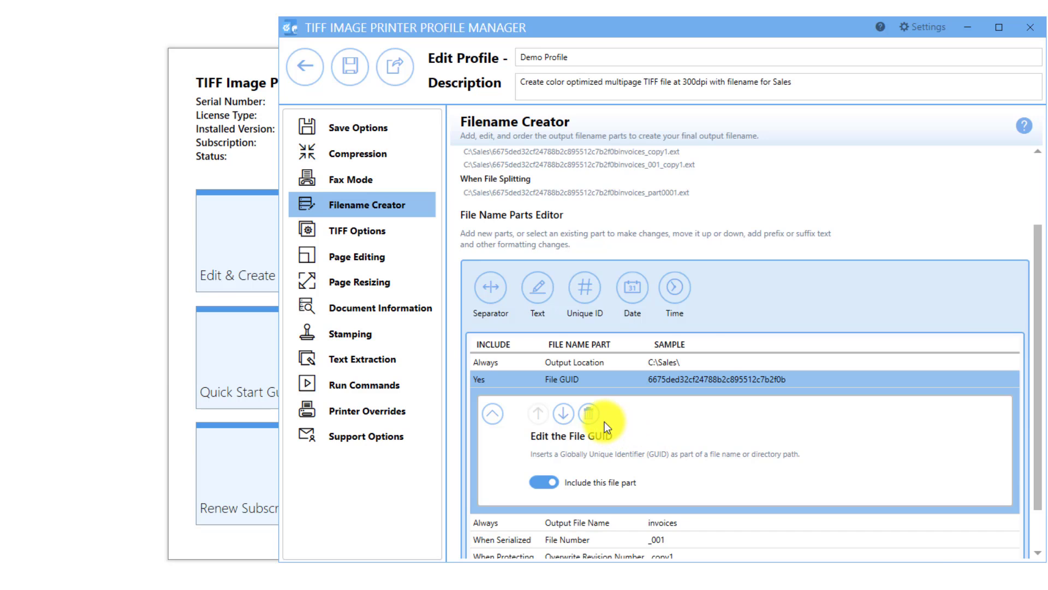
{"action": "left_click", "coordinate": [591, 415]}
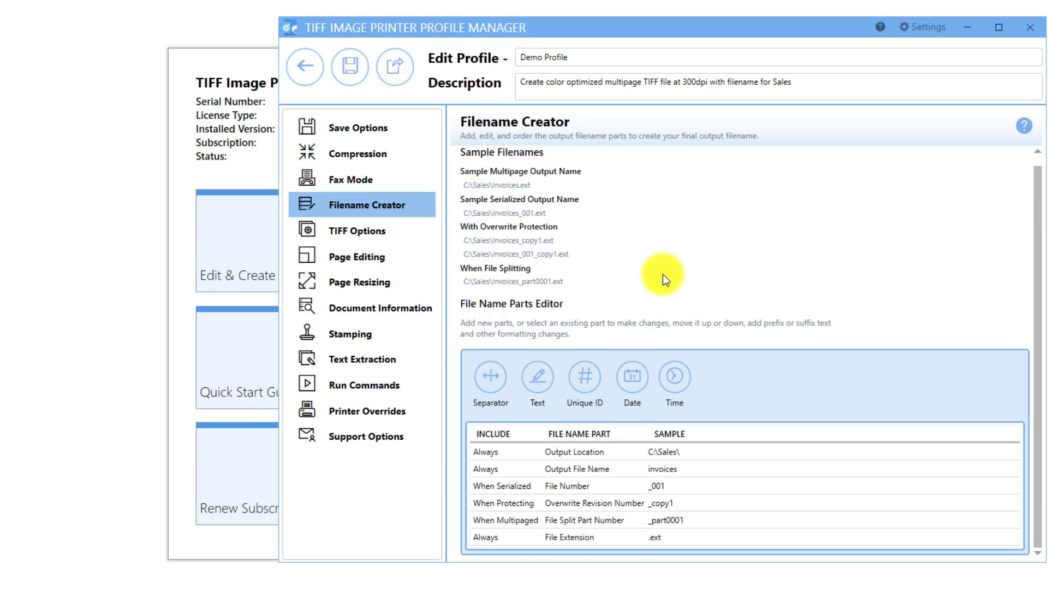
Save the Demo Profile and close the Profile Manager to return to the Dashboard
{"action": "left_click", "coordinate": [356, 75]}
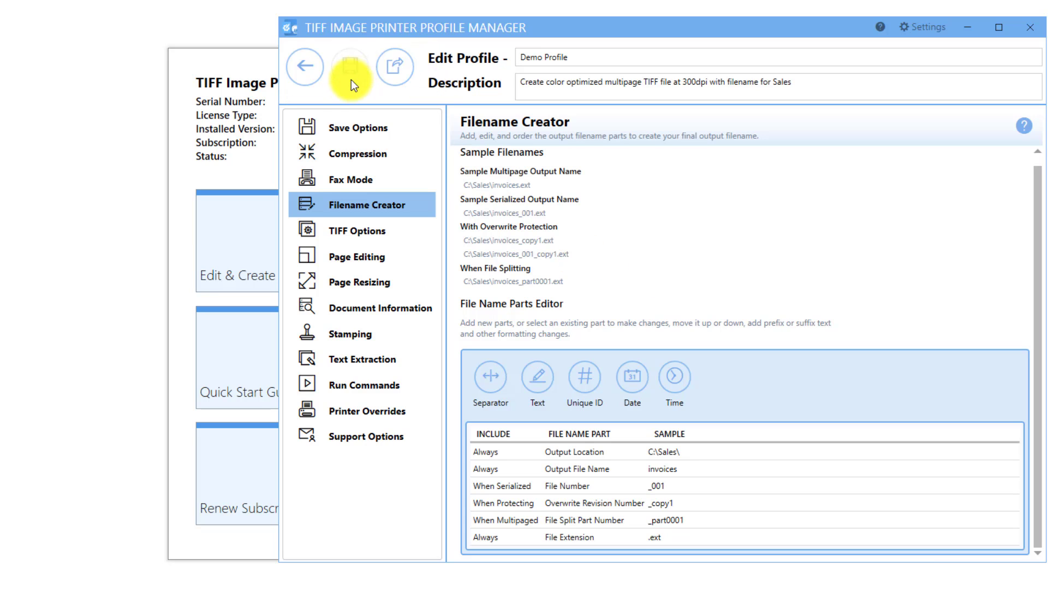
{"action": "left_click", "coordinate": [297, 75]}
{"action": "left_click_drag", "start_coordinate": [1044, 58], "coordinate": [719, 77]}
{"action": "left_click", "coordinate": [911, 28]}
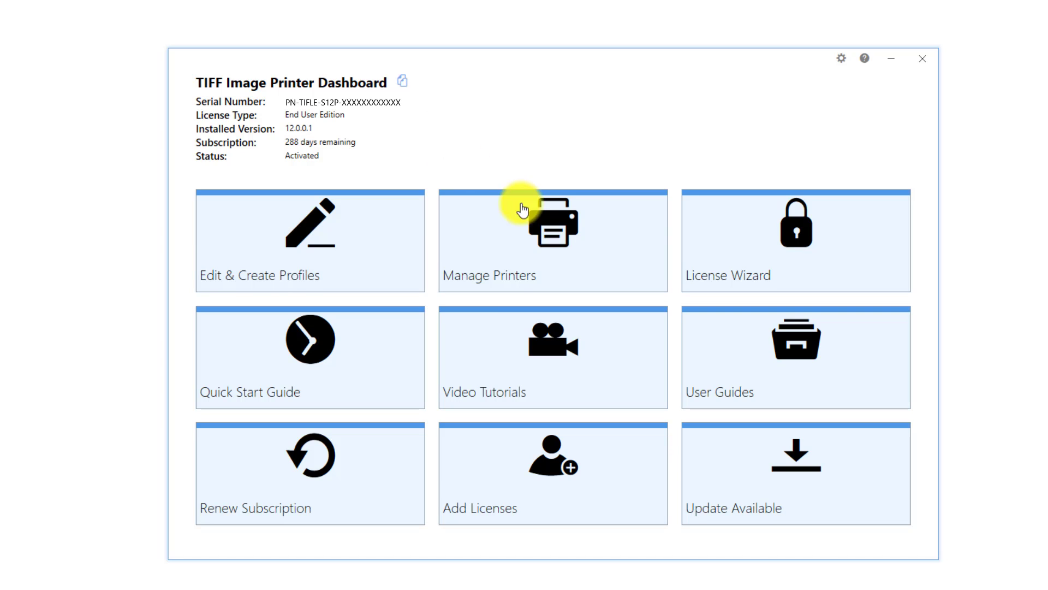
Assign the Demo Profile to the TIFF Image Printer 12 printer in Printer Management and save the change
{"action": "left_click", "coordinate": [556, 246]}
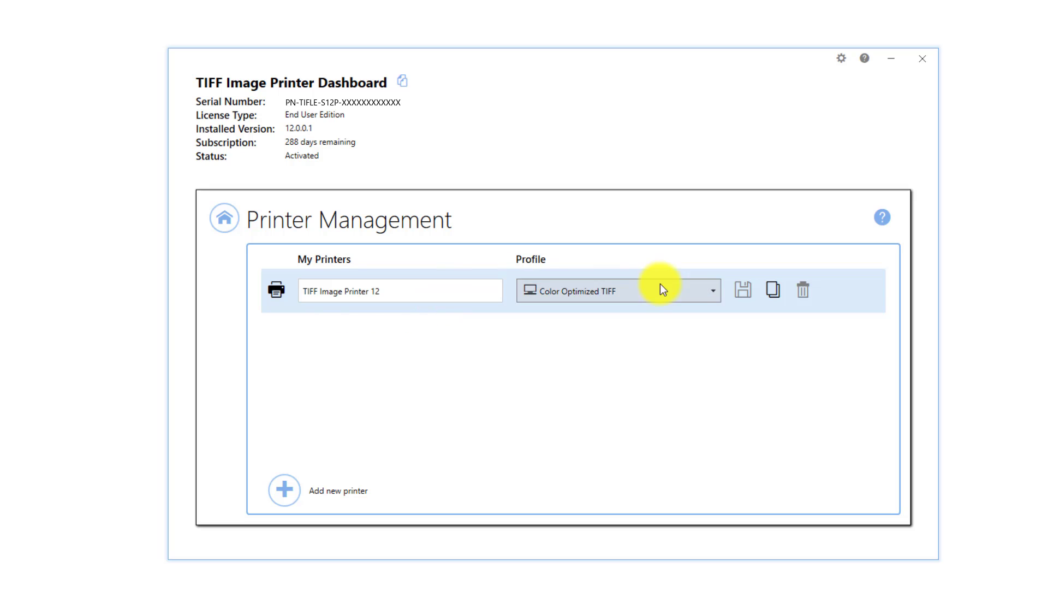
{"action": "left_click", "coordinate": [712, 290]}
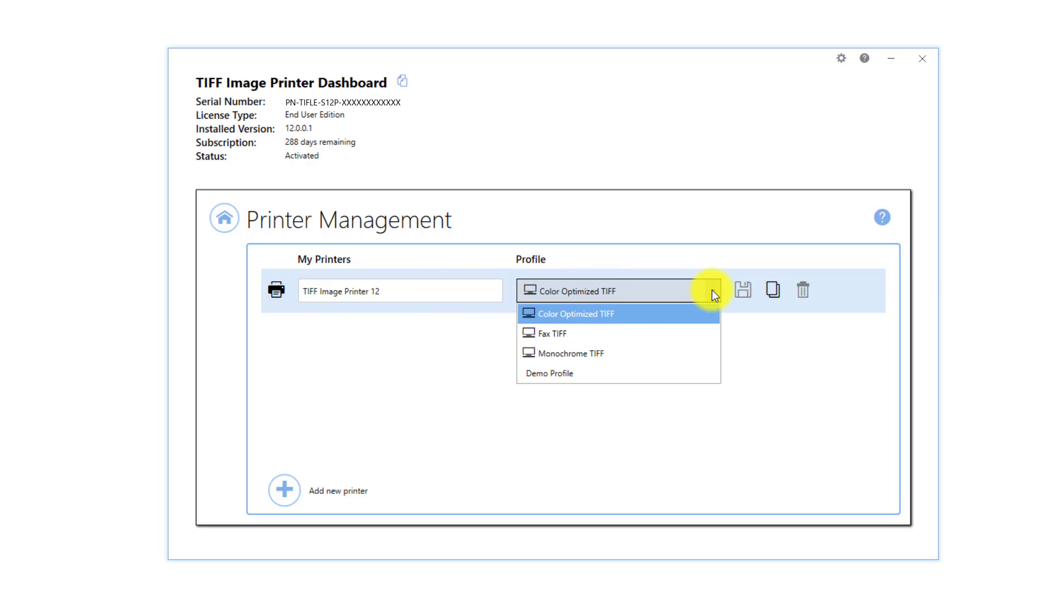
{"action": "left_click", "coordinate": [629, 374]}
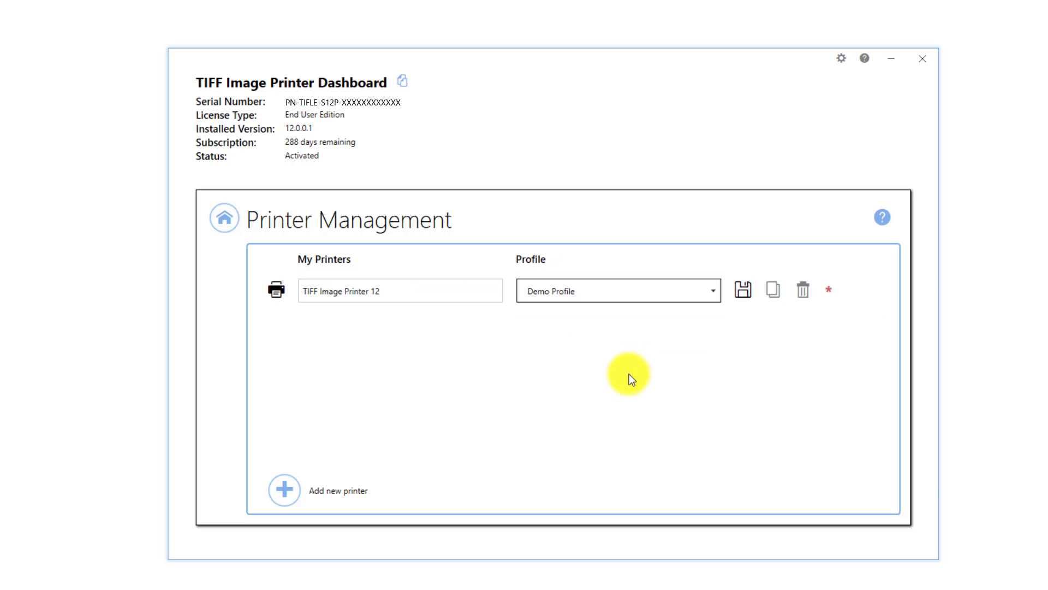
{"action": "left_click", "coordinate": [745, 285]}
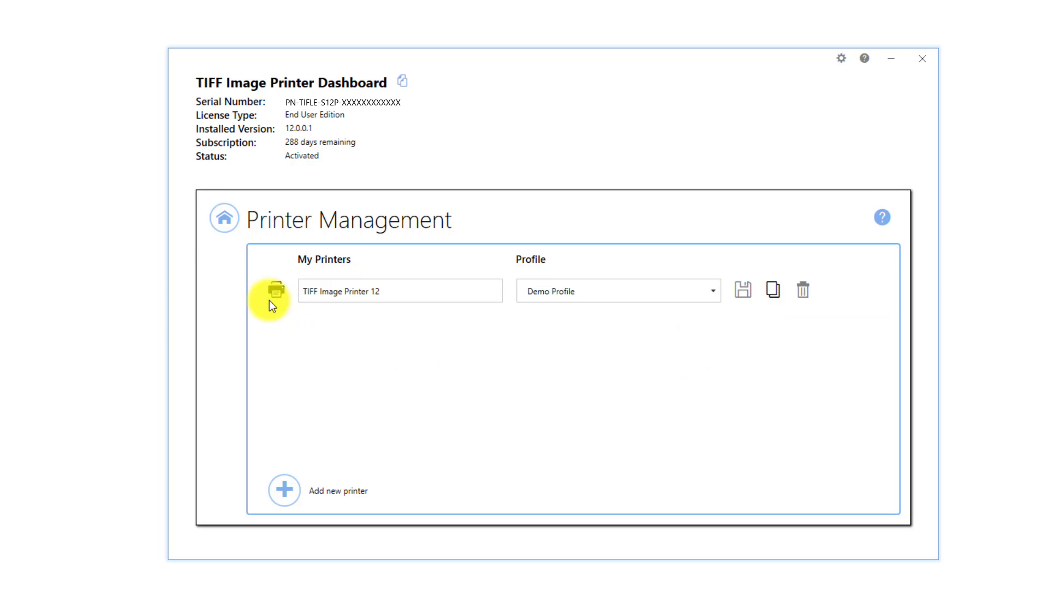
Leave Printer Management, close the Dashboard and deselect its desktop shortcut
{"action": "left_click", "coordinate": [224, 230]}
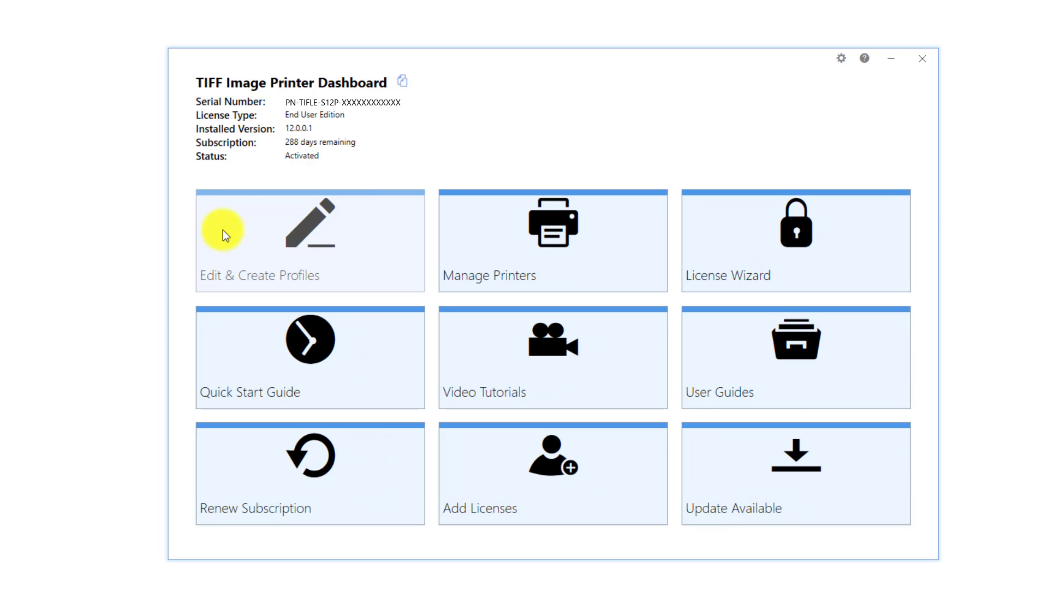
{"action": "left_click", "coordinate": [921, 60]}
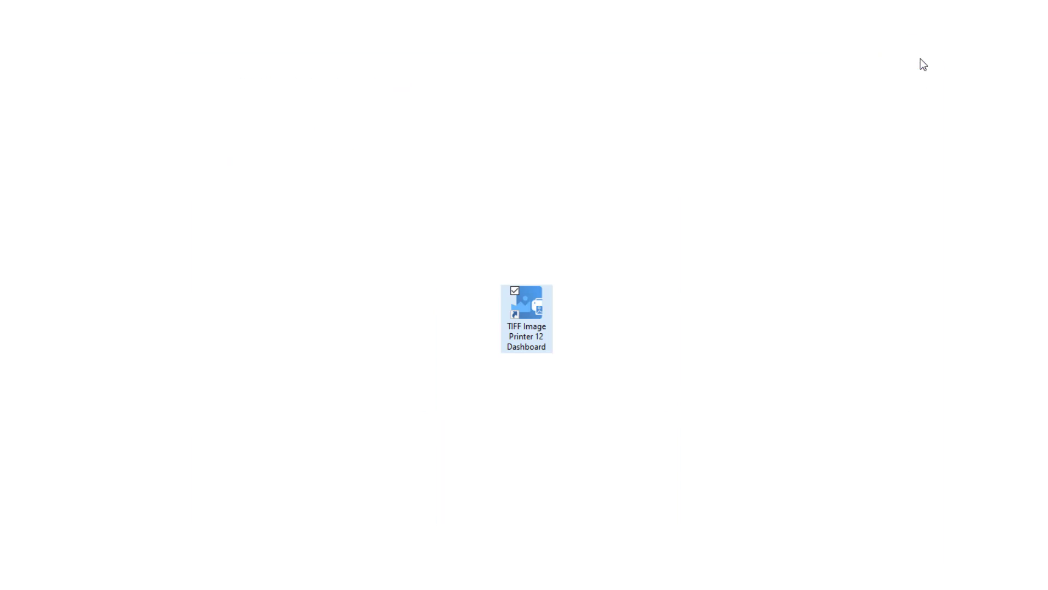
{"action": "left_click", "coordinate": [654, 268]}
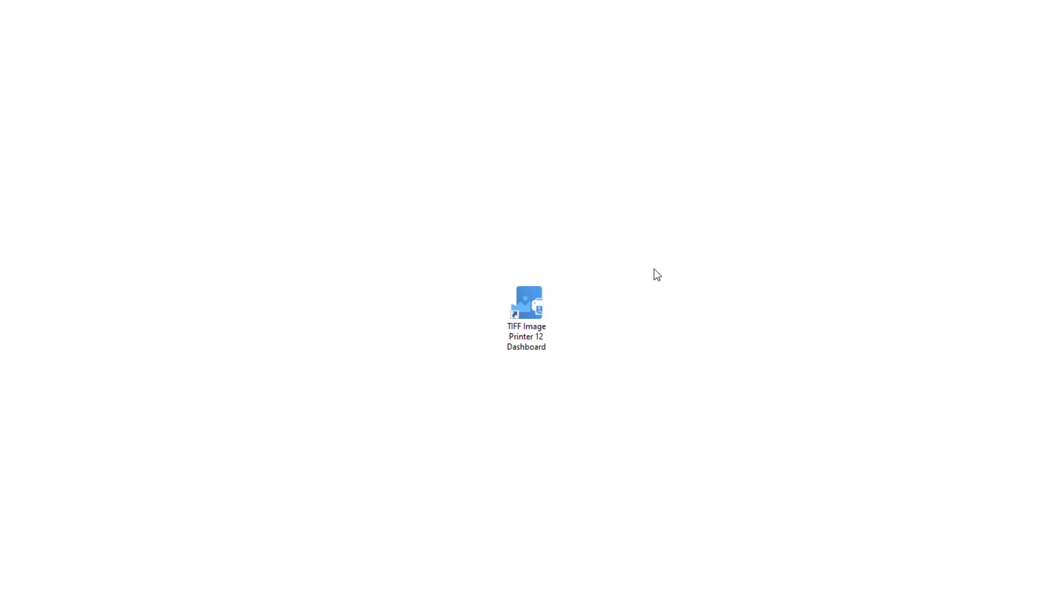